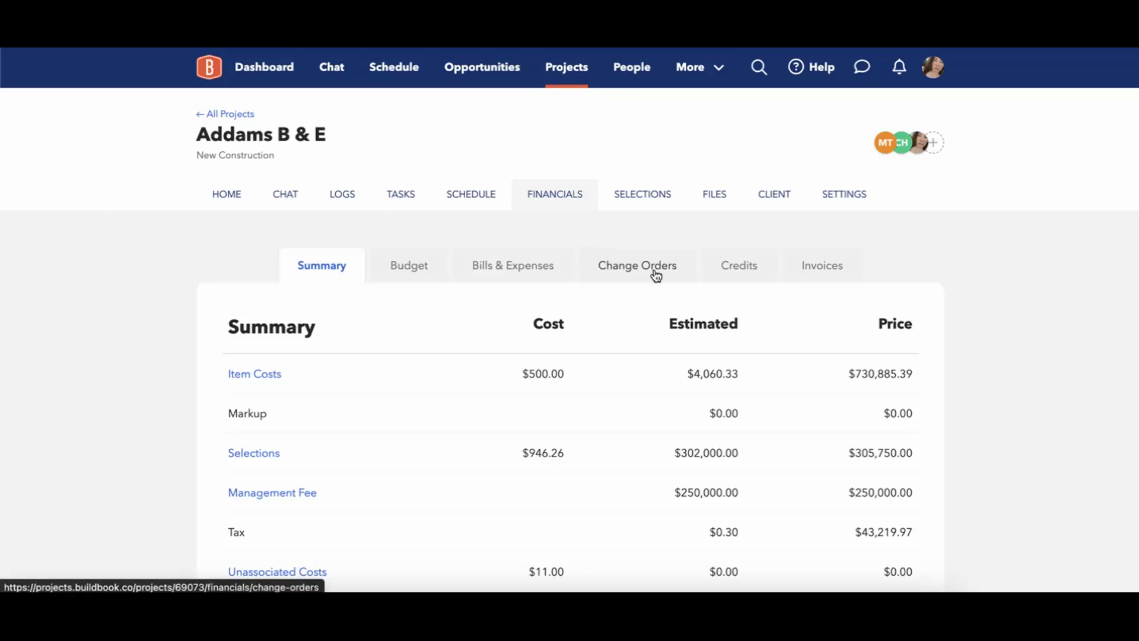
# Look over the project's financial summary and add a new change order to the project
pyautogui.scroll(-5, 639, 382)
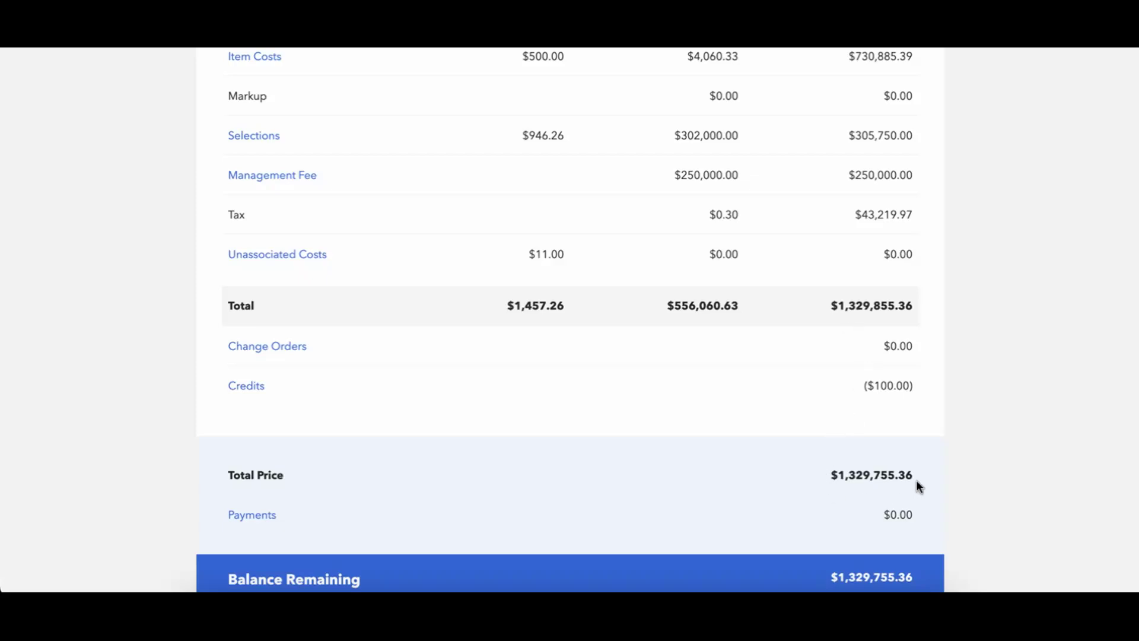
pyautogui.scroll(4, 840, 465)
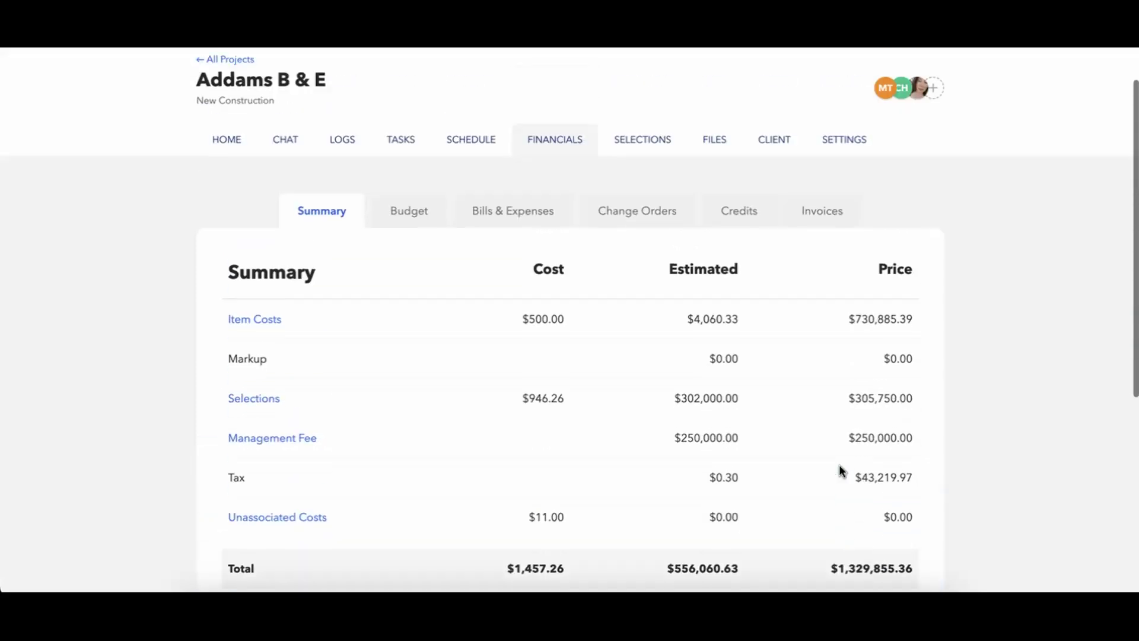
pyautogui.scroll(2, 839, 464)
pyautogui.click(634, 272)
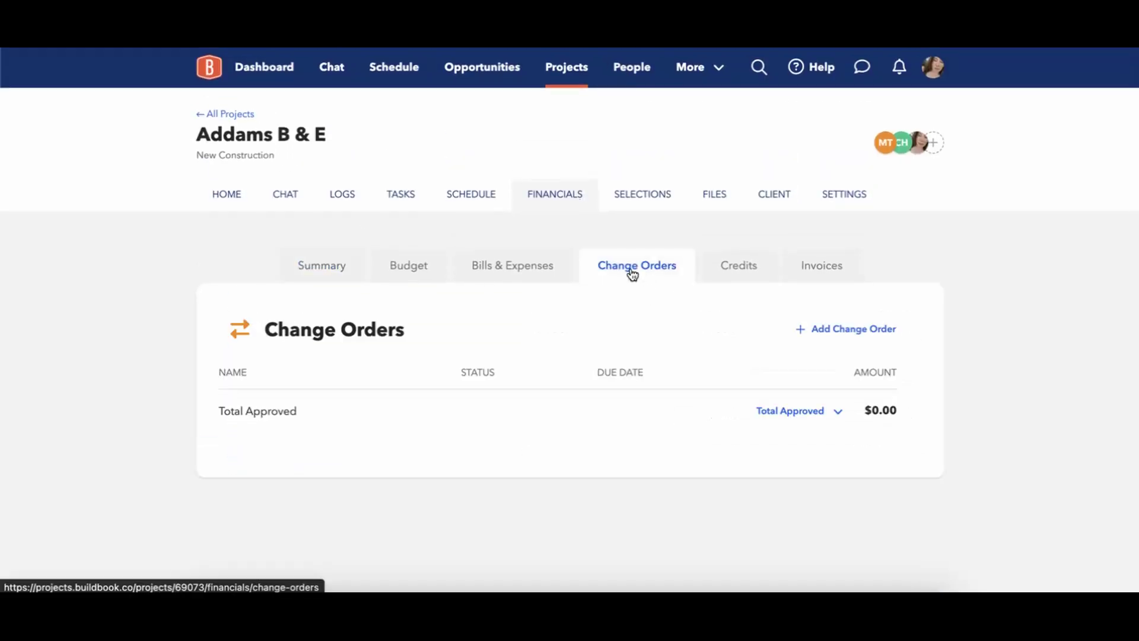
pyautogui.click(839, 330)
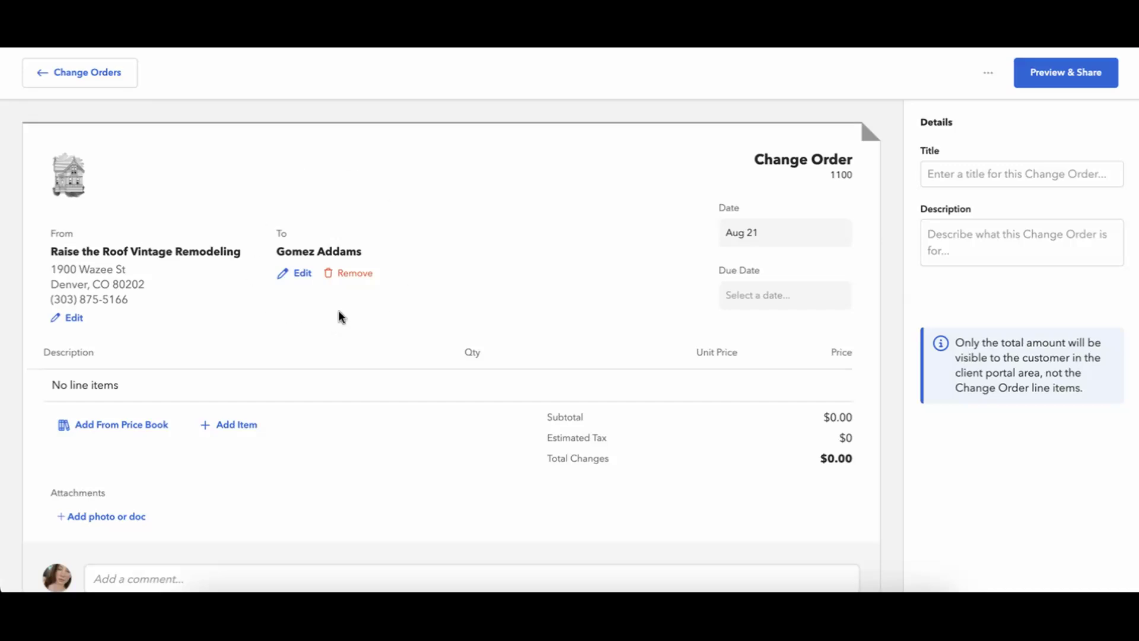
# Open the billed client's contact record, look through its detail fields and close it
pyautogui.click(301, 276)
pyautogui.moveTo(471, 289)
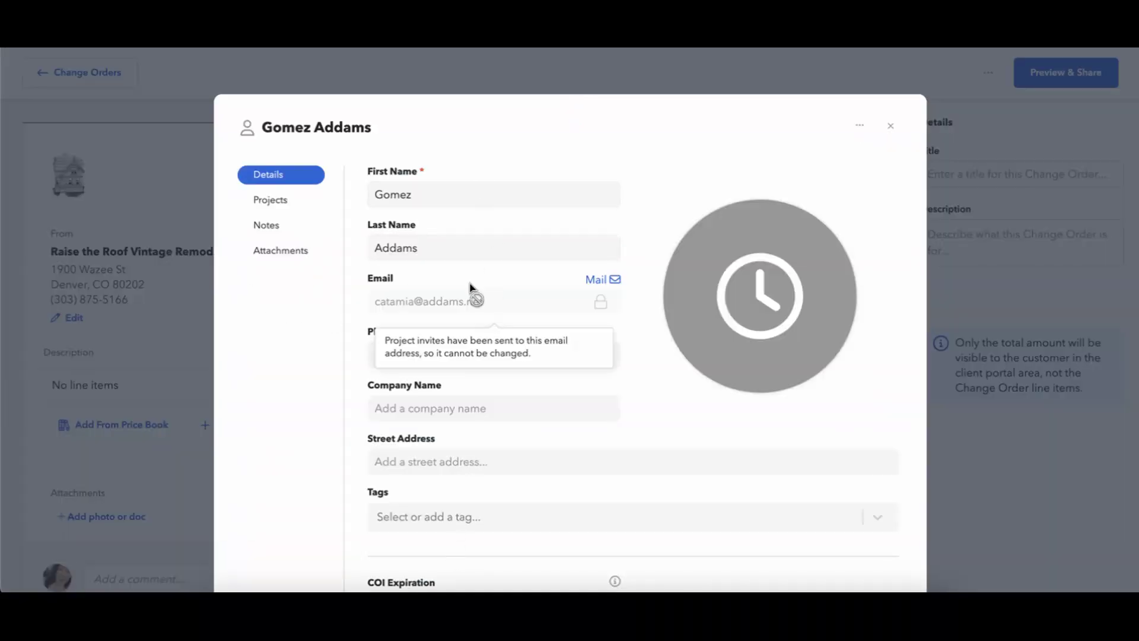
pyautogui.click(417, 401)
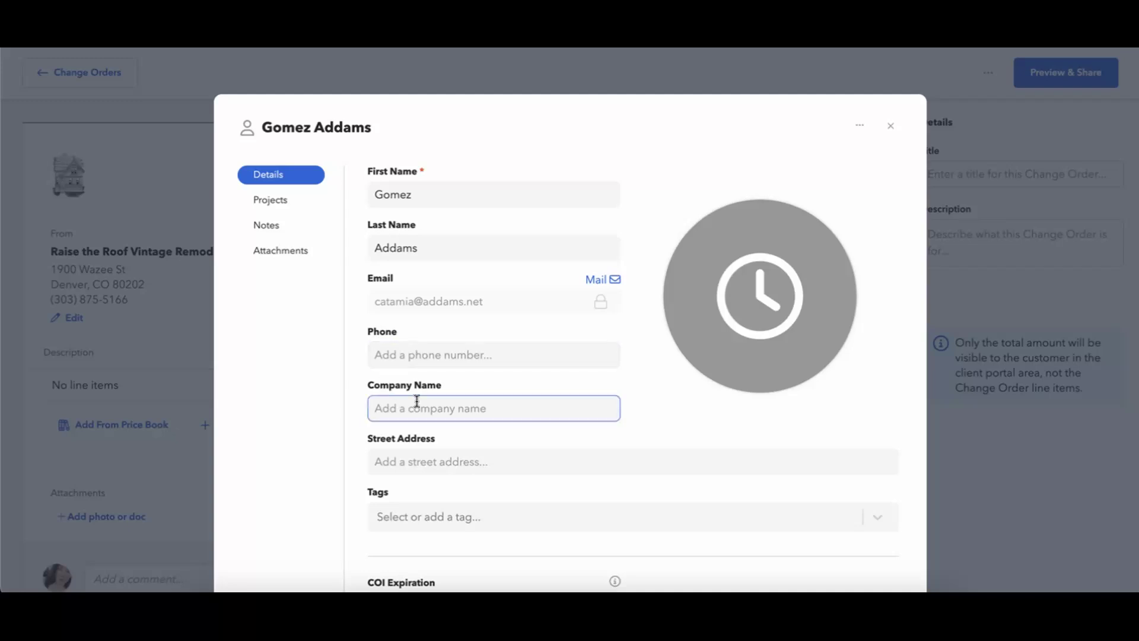
pyautogui.scroll(-3, 331, 469)
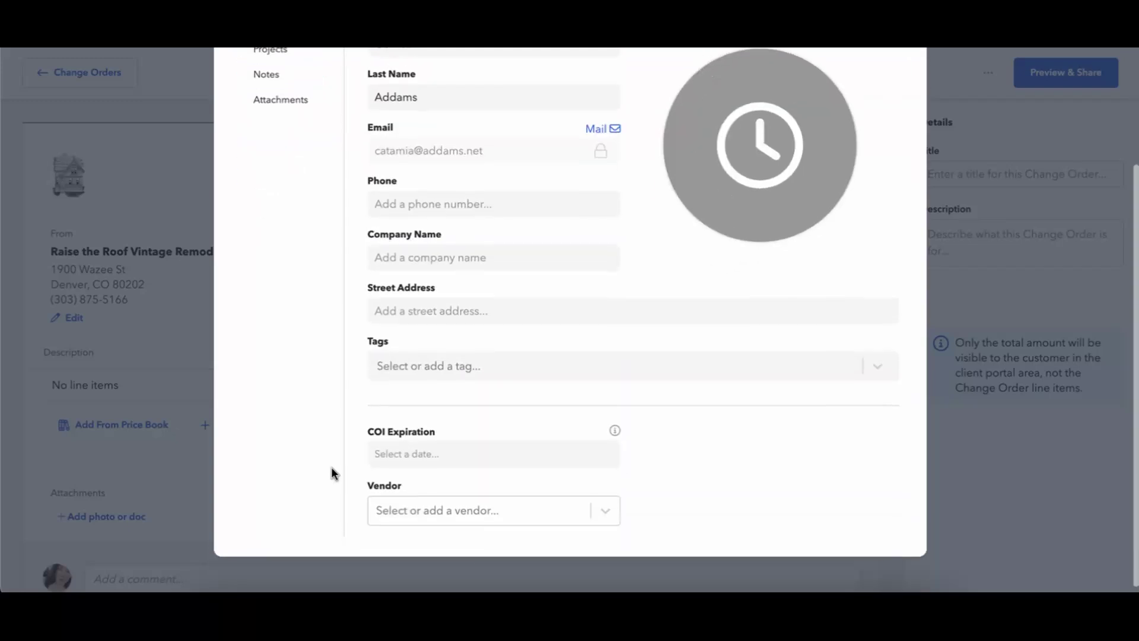
pyautogui.scroll(3, 332, 468)
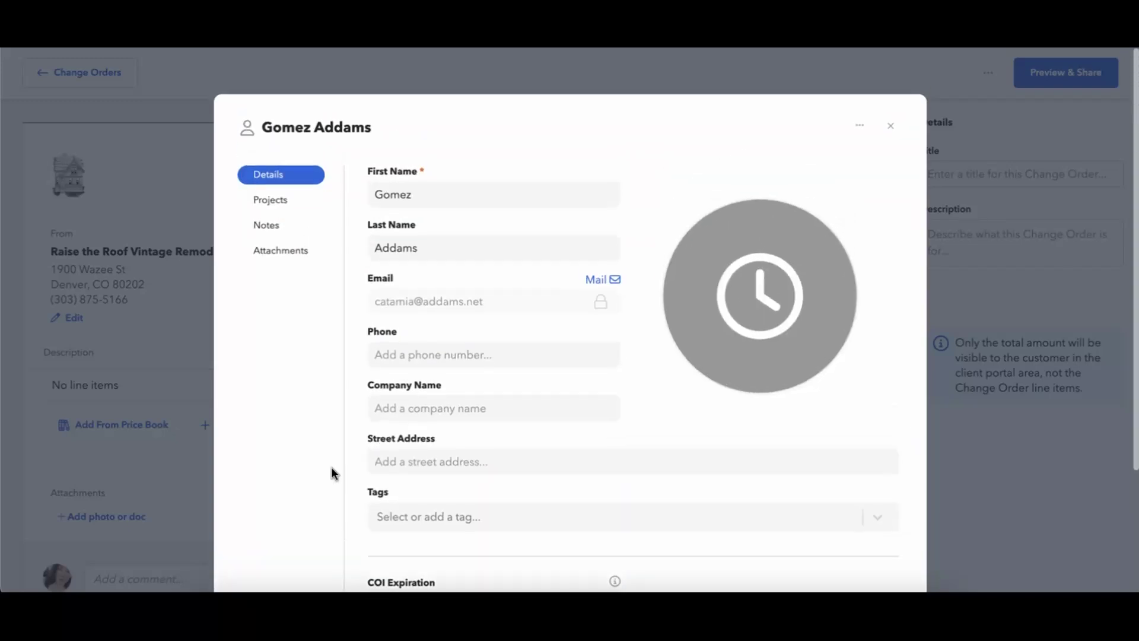
pyautogui.click(891, 128)
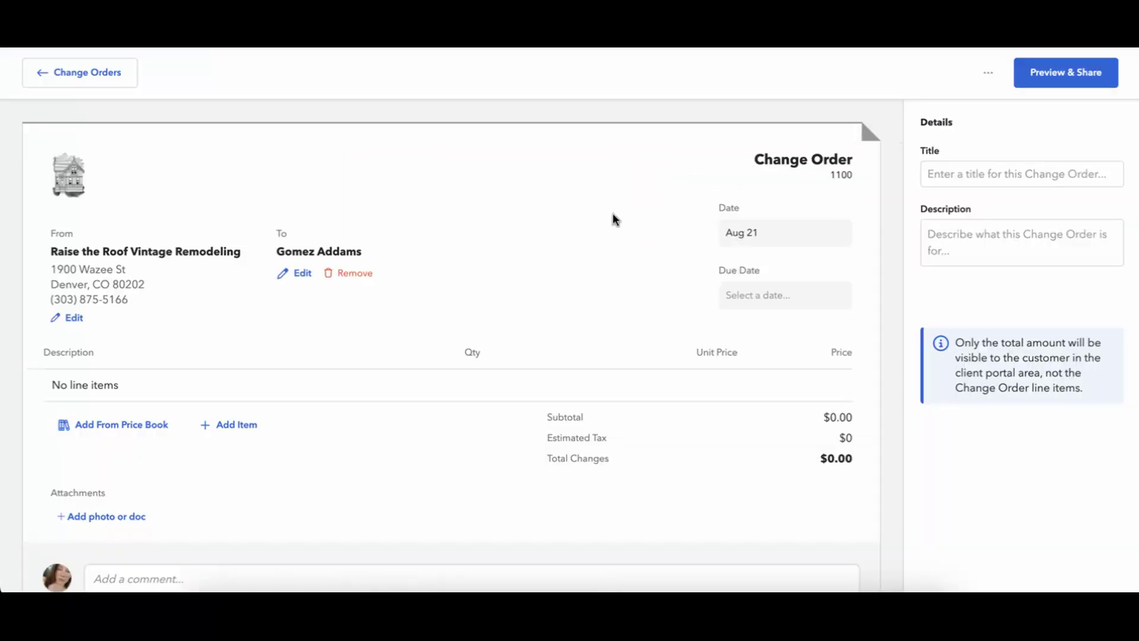
# Remove the current bill-to client and bill the change order to the first person in the people list instead
pyautogui.click(353, 276)
pyautogui.click(325, 326)
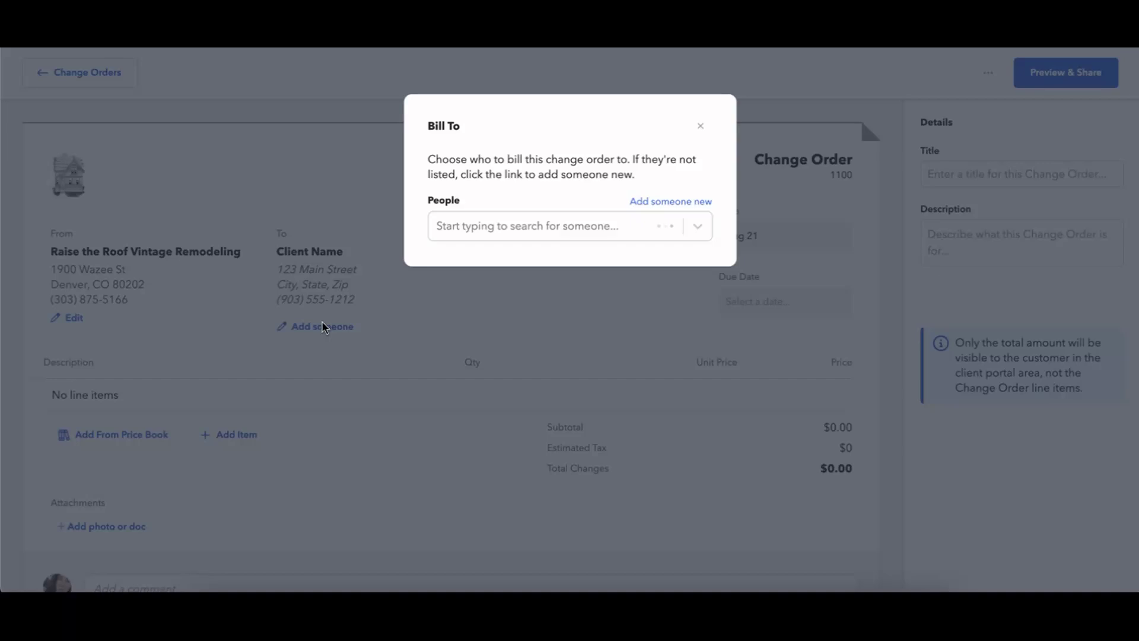
pyautogui.click(485, 224)
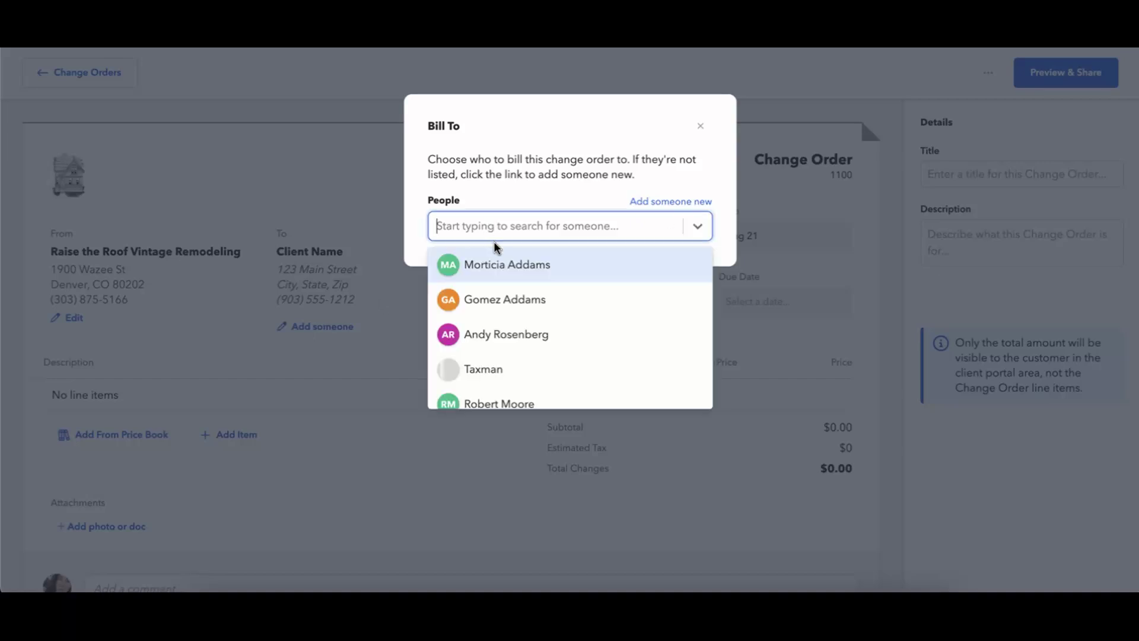
pyautogui.click(507, 271)
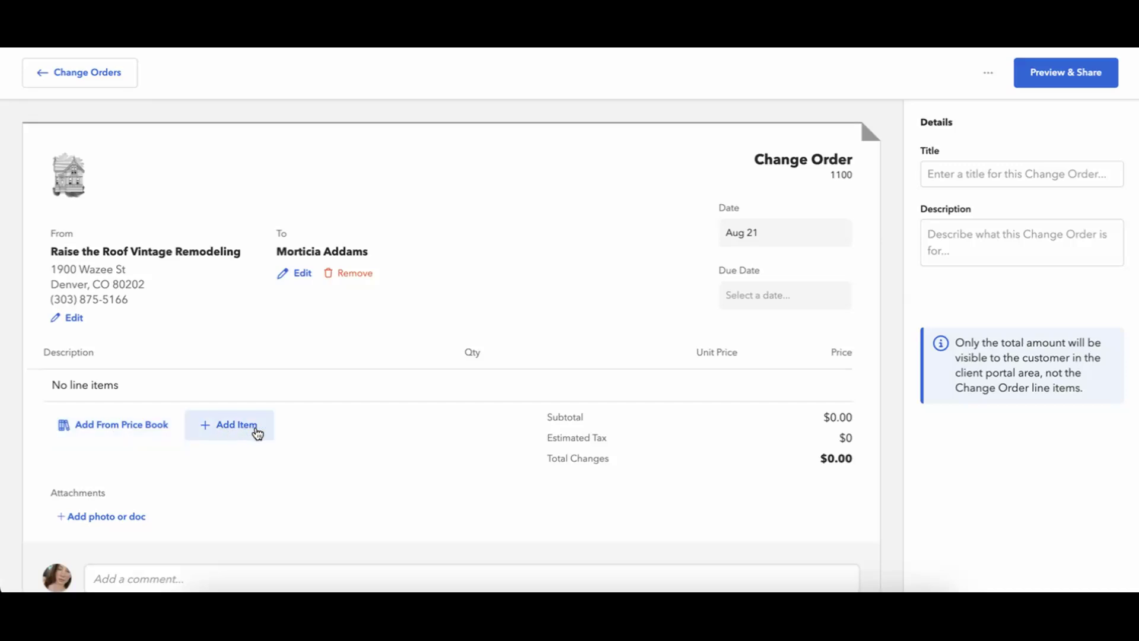
# Title the change order "Pool/Spa Changes"
pyautogui.scroll(-2, 257, 448)
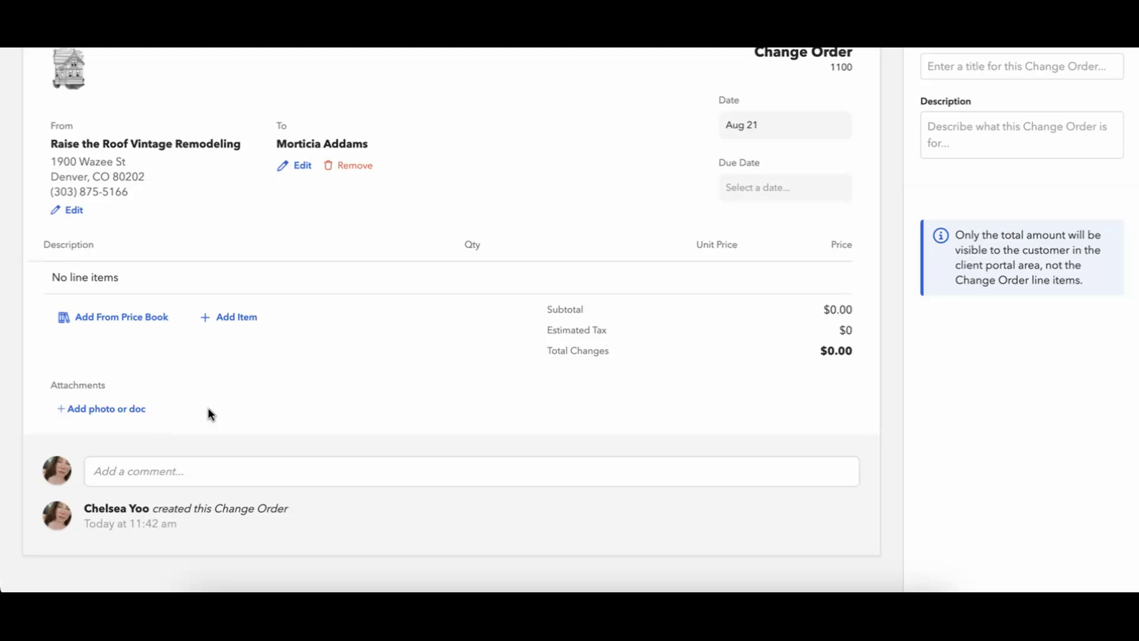
pyautogui.scroll(2, 394, 386)
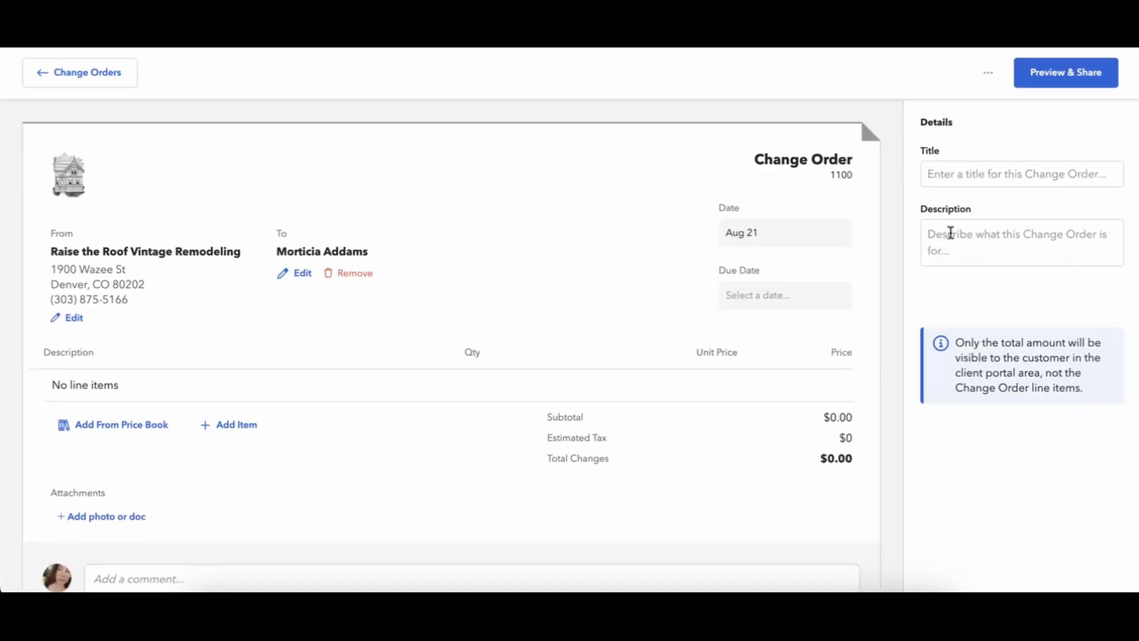
pyautogui.click(958, 174)
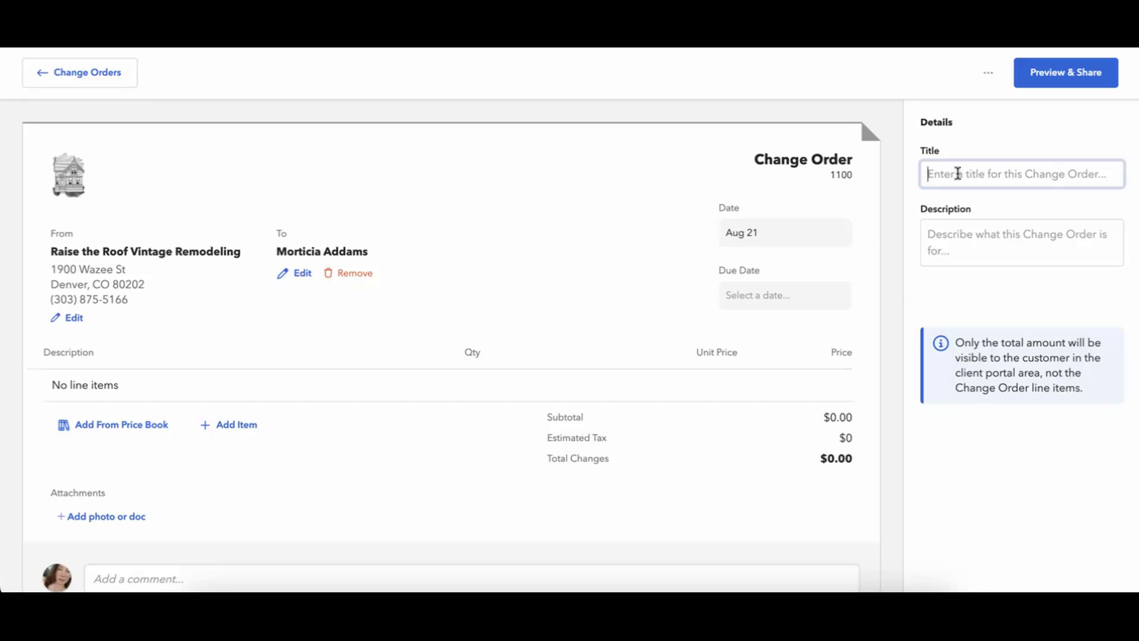
pyautogui.write('Pool/')
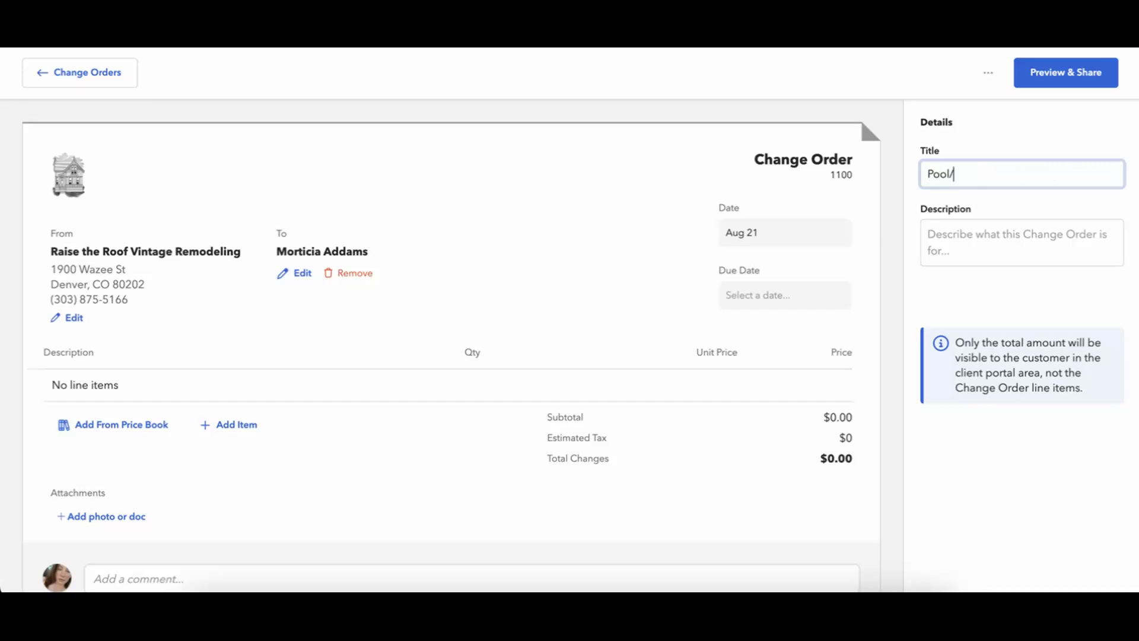
pyautogui.write('Spa Changes')
# Enter the change order description "Adding additional spa, making the pool larger."
pyautogui.click(1021, 232)
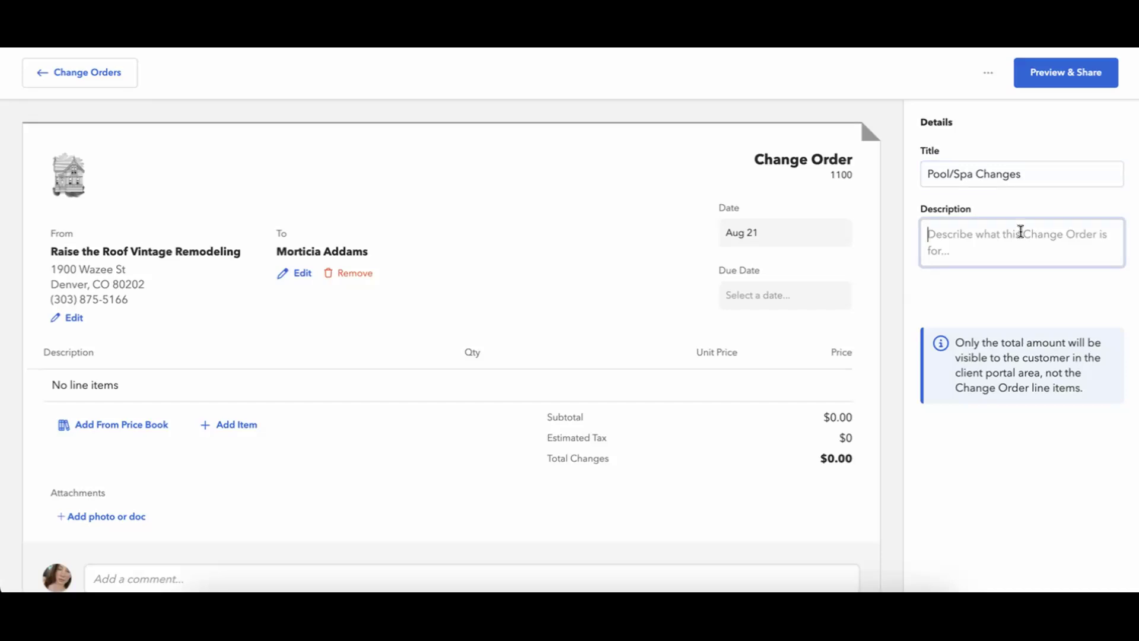
pyautogui.write('Addin')
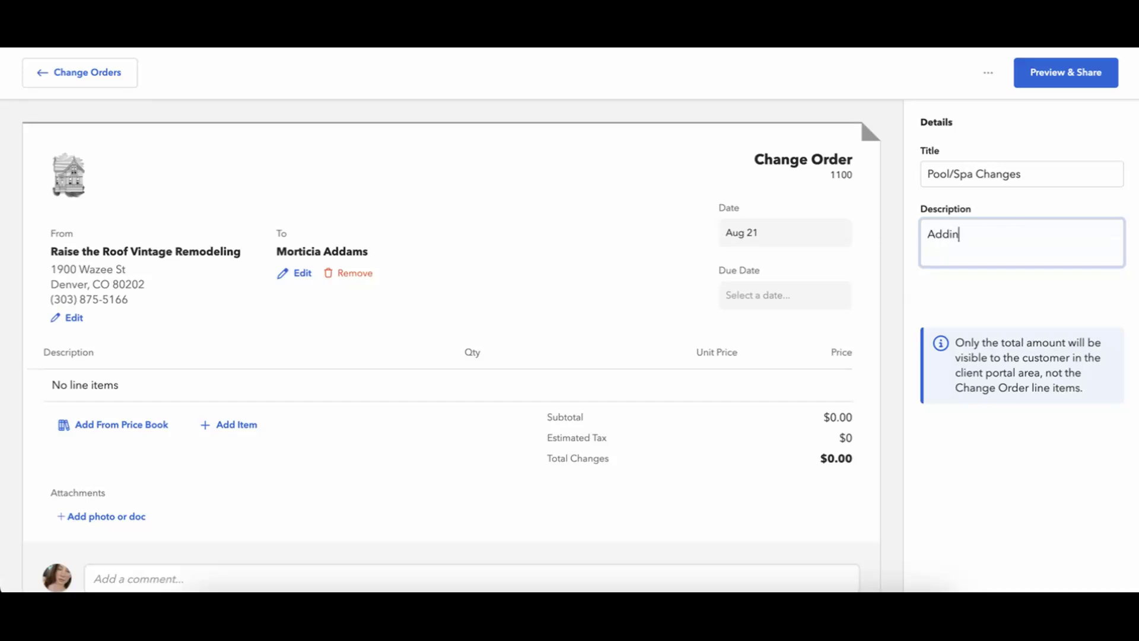
pyautogui.write('g additional ')
pyautogui.write('spa')
pyautogui.write(', making the po')
pyautogui.write('ol ale')
pyautogui.press('BackSpace')
pyautogui.press('BackSpace')
pyautogui.press('BackSpace')
pyautogui.write('la')
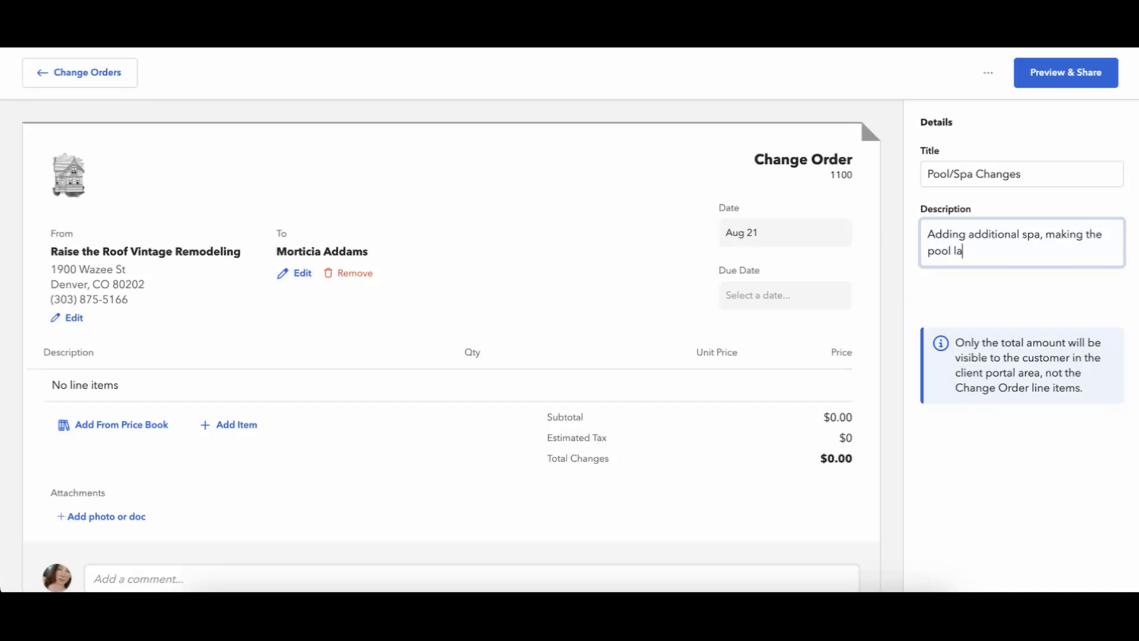
pyautogui.write('rger.')
pyautogui.click(992, 280)
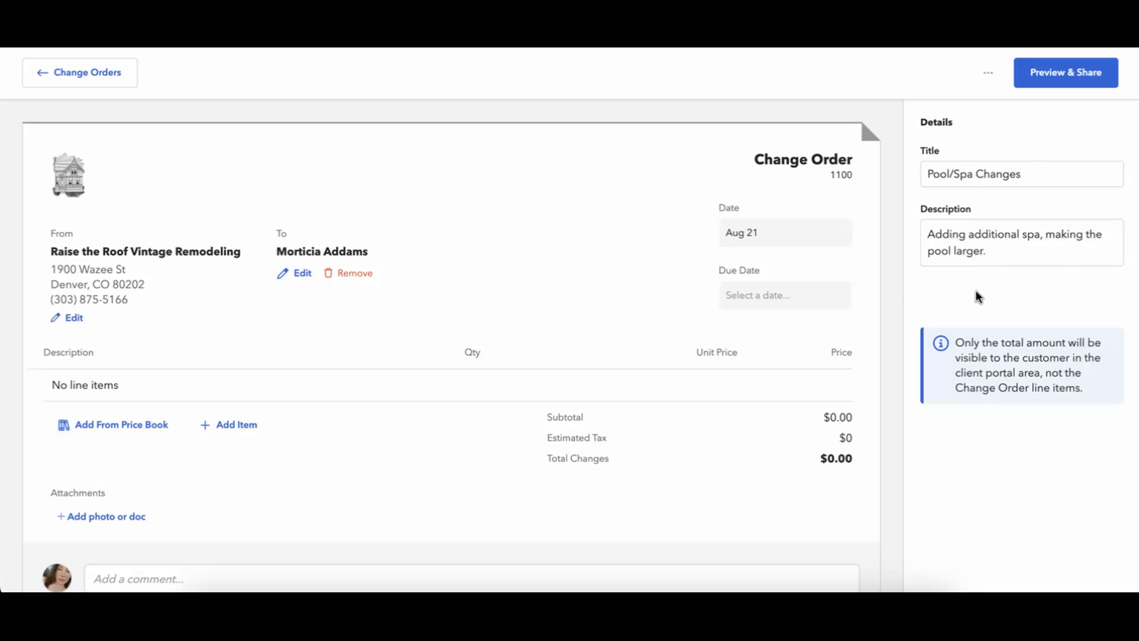
# Set the change order's due date to August 23, 2024
pyautogui.click(783, 301)
pyautogui.click(804, 470)
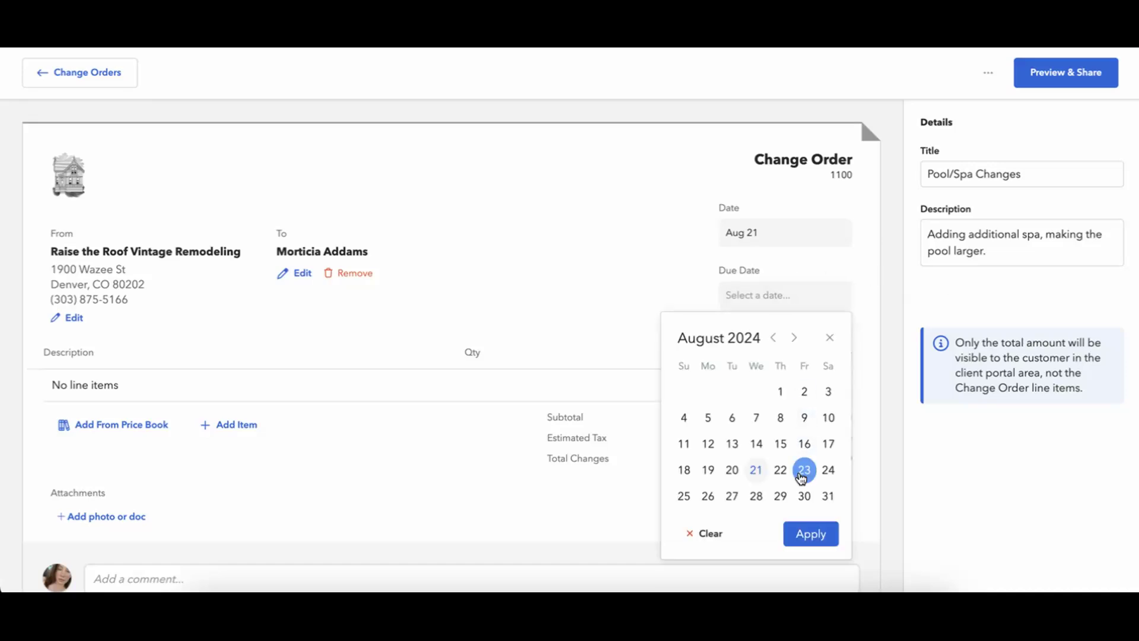
pyautogui.click(824, 537)
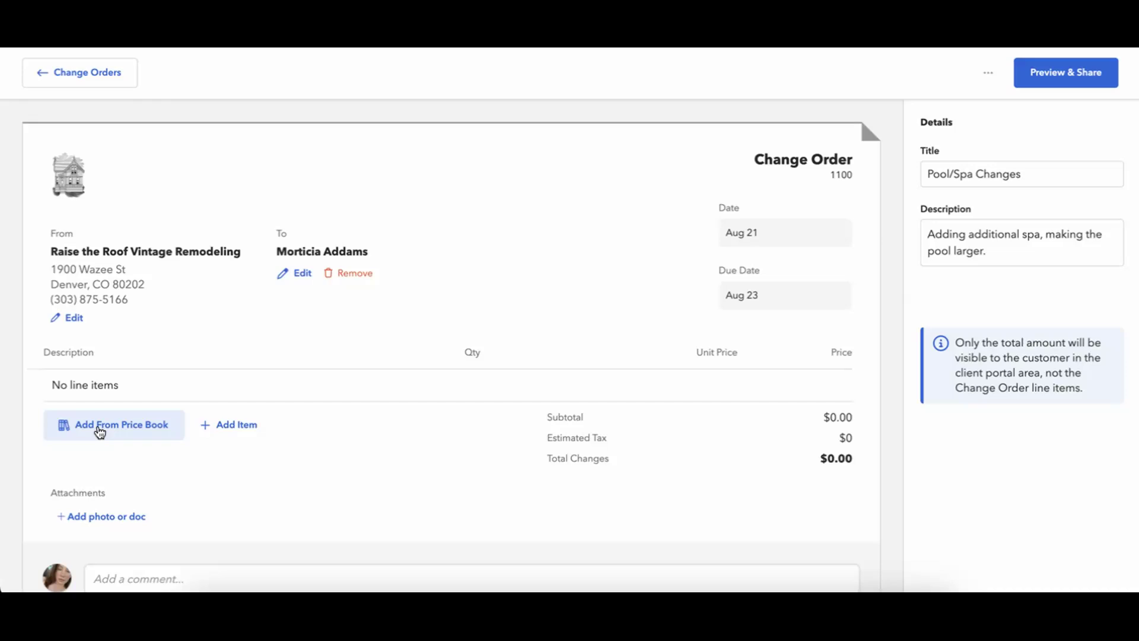
# Search the price book for "pool" and add the 6000-6700 Pool/Spa item to the change order
pyautogui.click(136, 437)
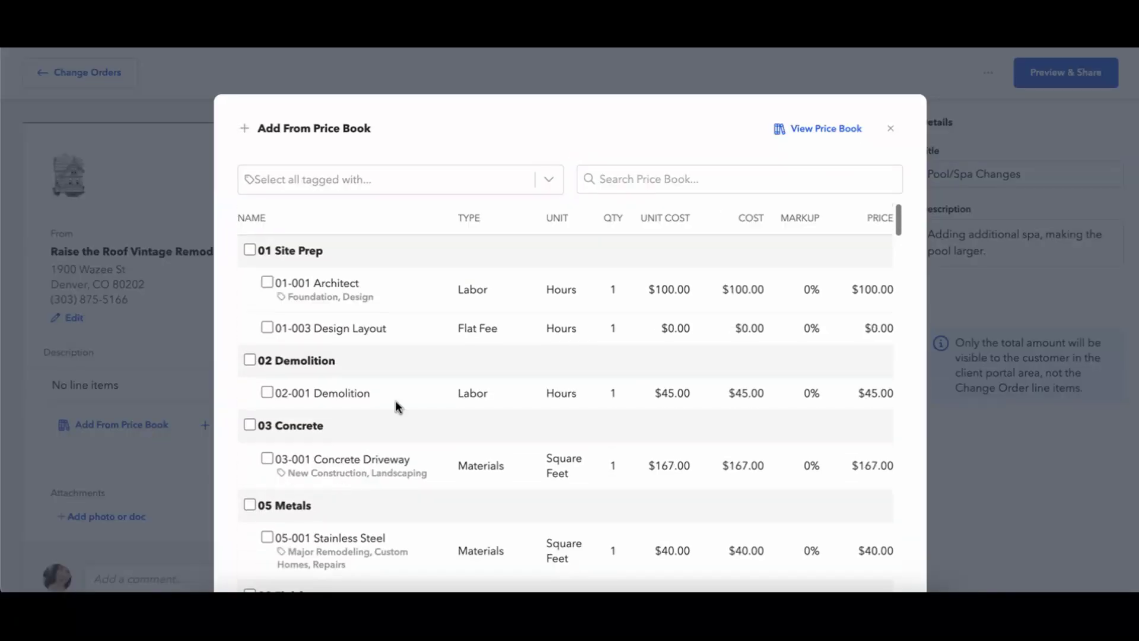
pyautogui.click(735, 175)
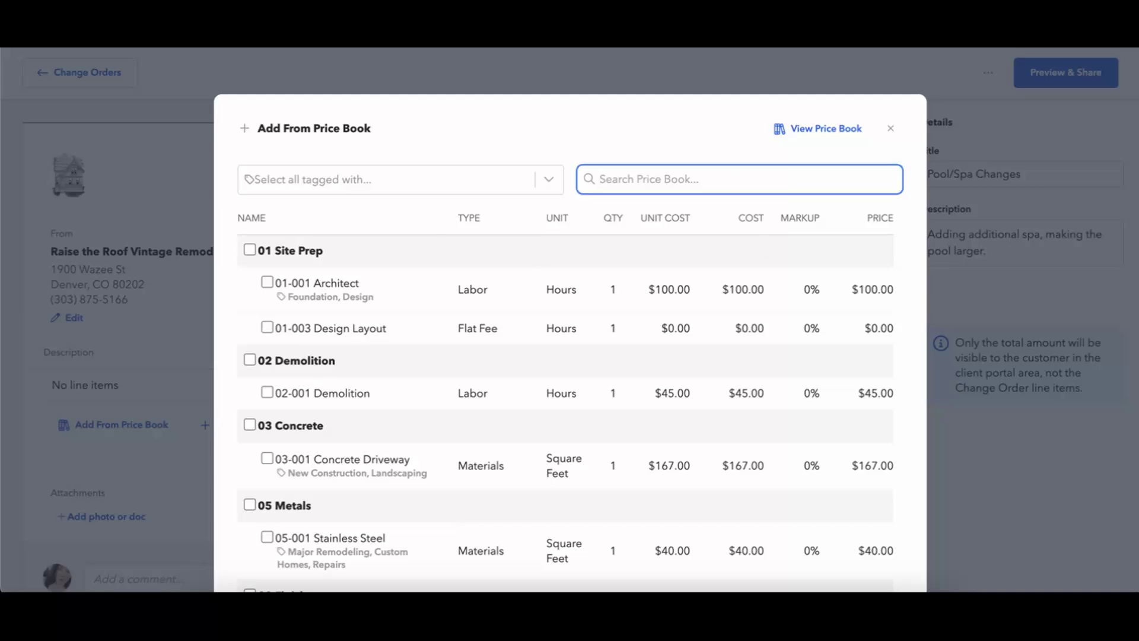
pyautogui.write('pool')
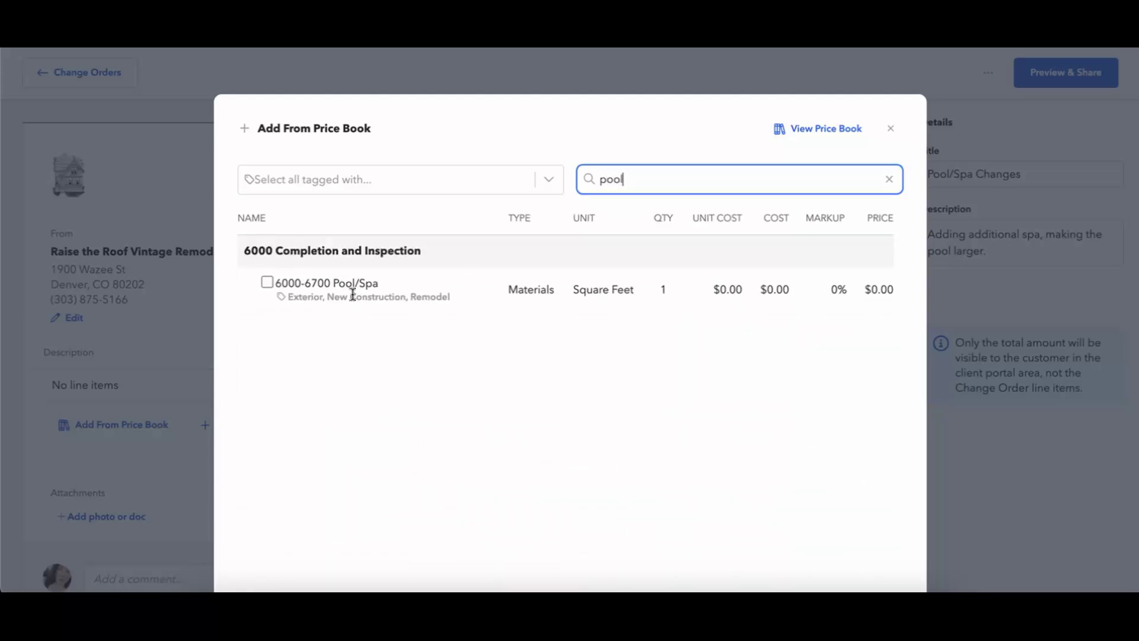
pyautogui.click(267, 282)
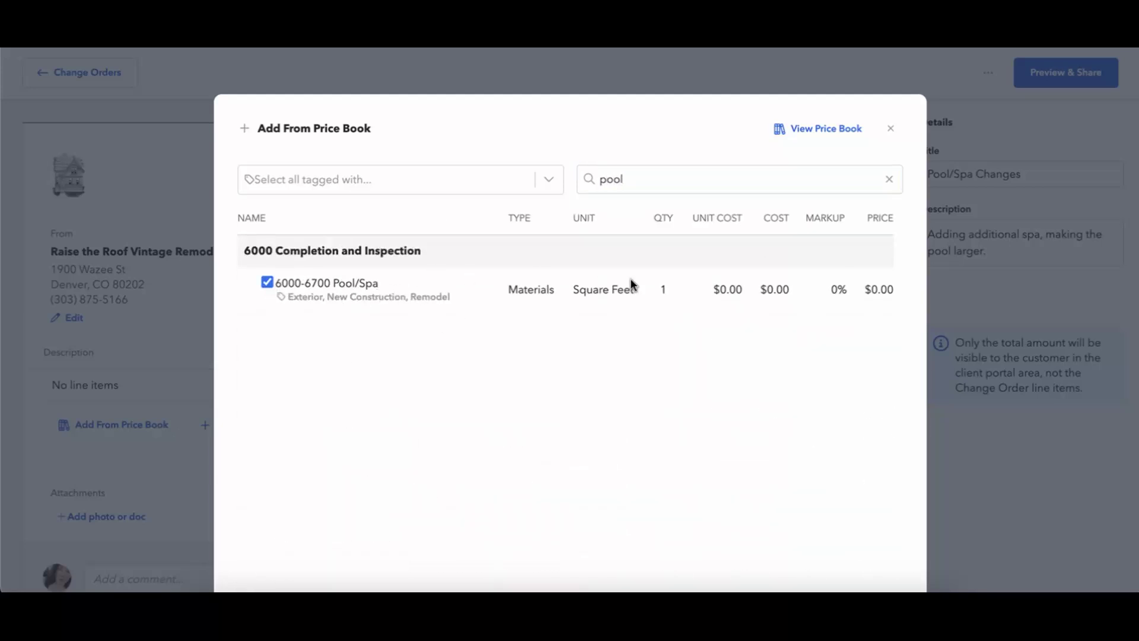
pyautogui.scroll(-2, 965, 262)
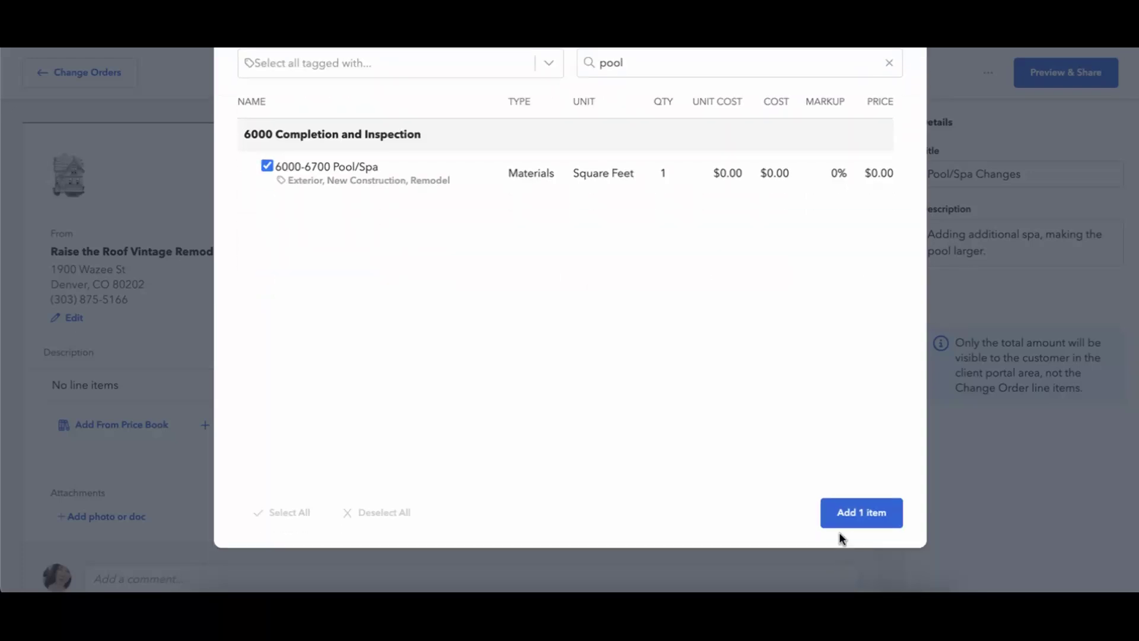
pyautogui.click(843, 515)
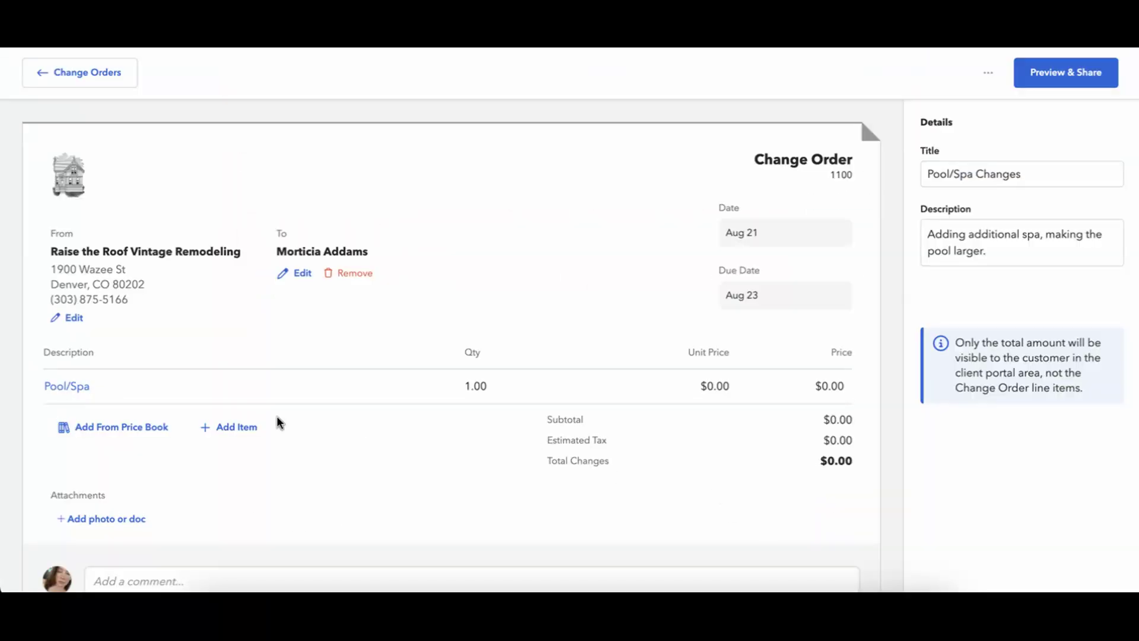
# Edit the Pool/Spa line item and describe it as "Rebar and Shotcrete"
pyautogui.click(84, 391)
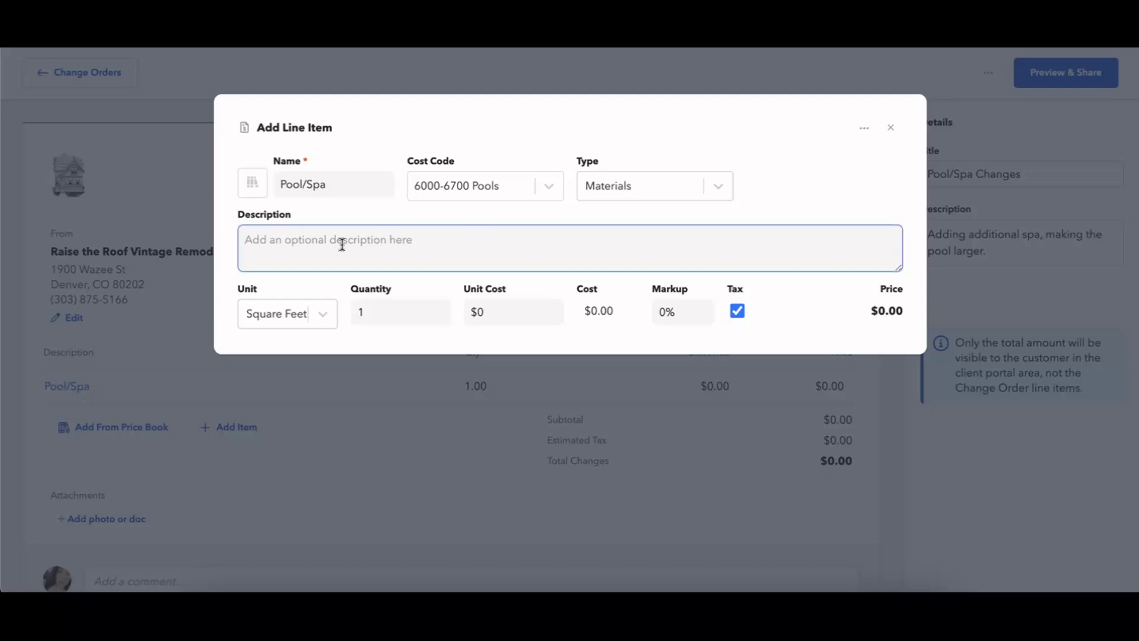
pyautogui.click(447, 313)
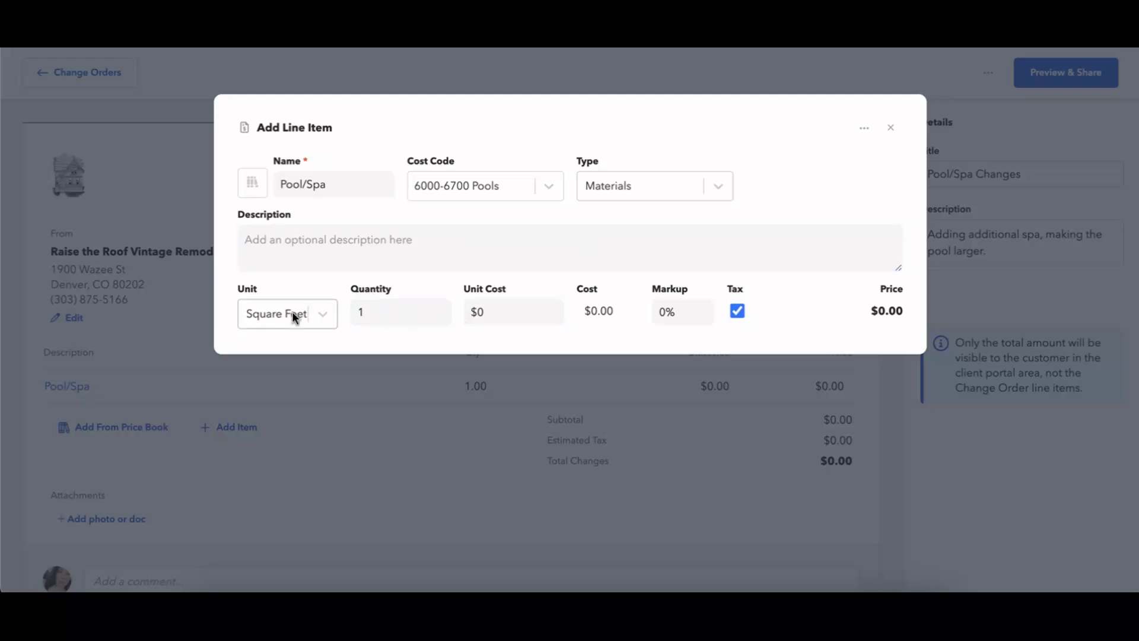
pyautogui.click(340, 248)
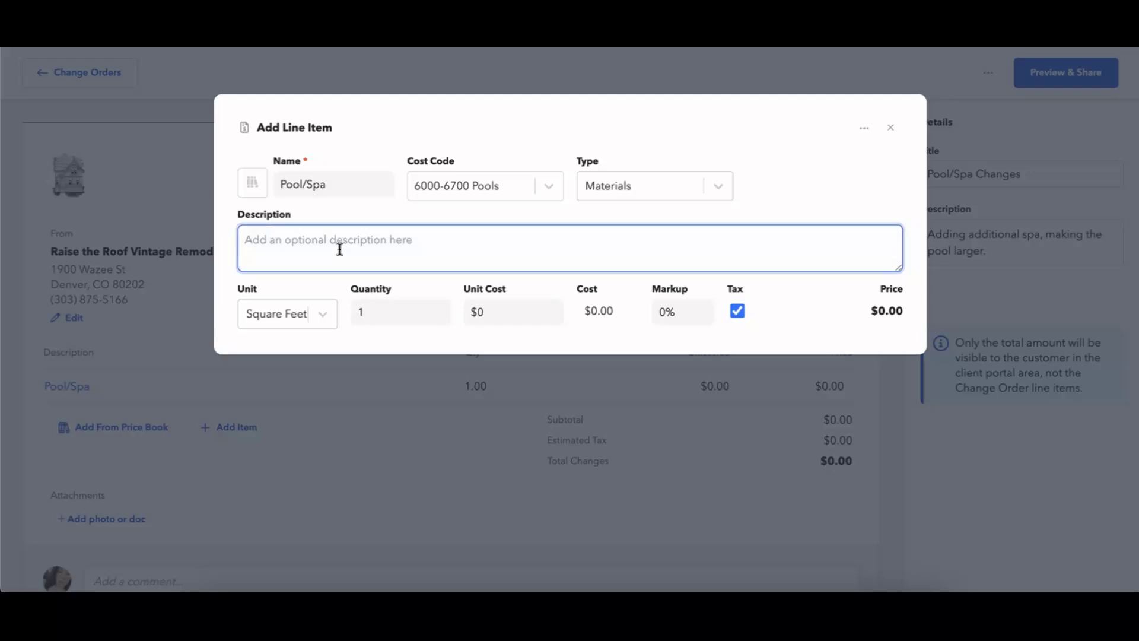
pyautogui.write('R')
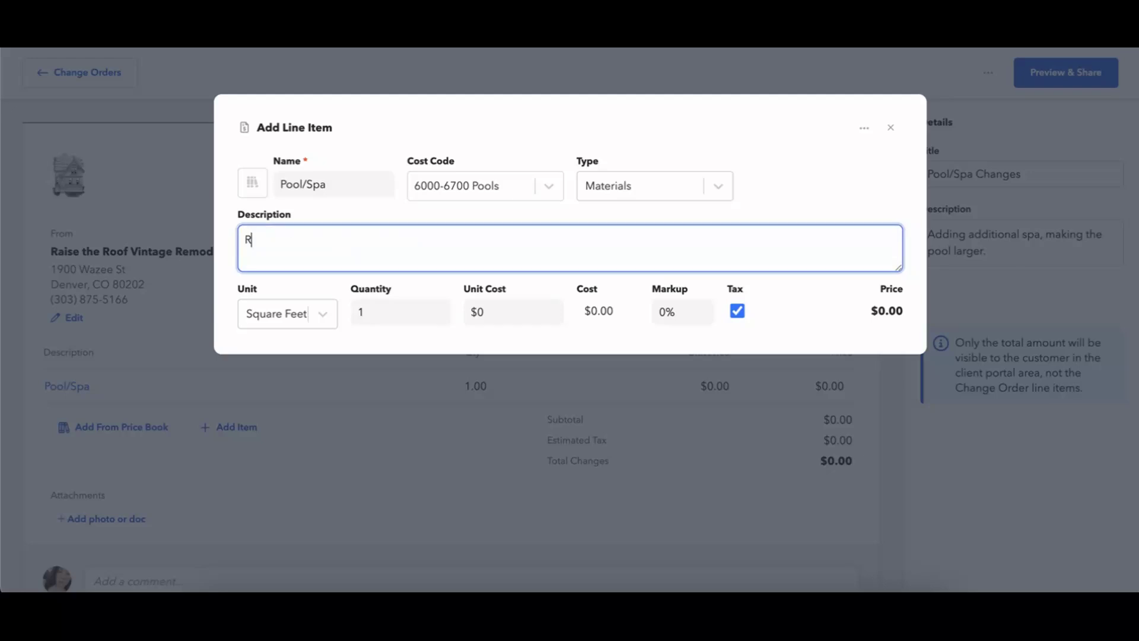
pyautogui.write('ebar and Shotcrete')
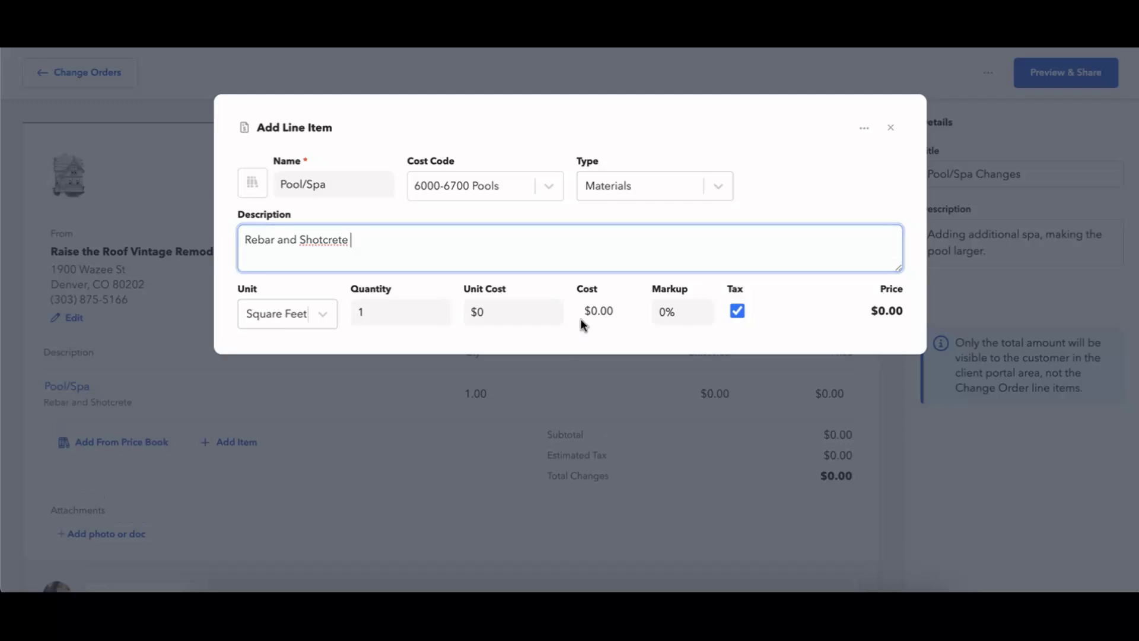
# Set the Pool/Spa line item's unit cost to $250 and its quantity to 400
pyautogui.click(498, 317)
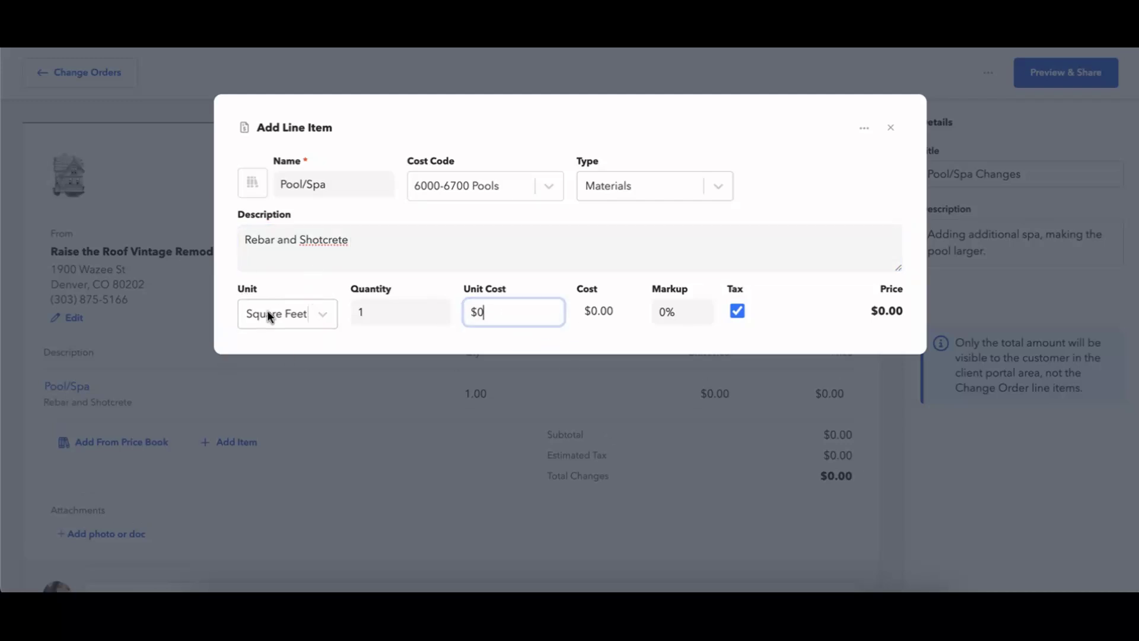
pyautogui.click(372, 315)
pyautogui.click(498, 309)
pyautogui.press('BackSpace')
pyautogui.press('BackSpace')
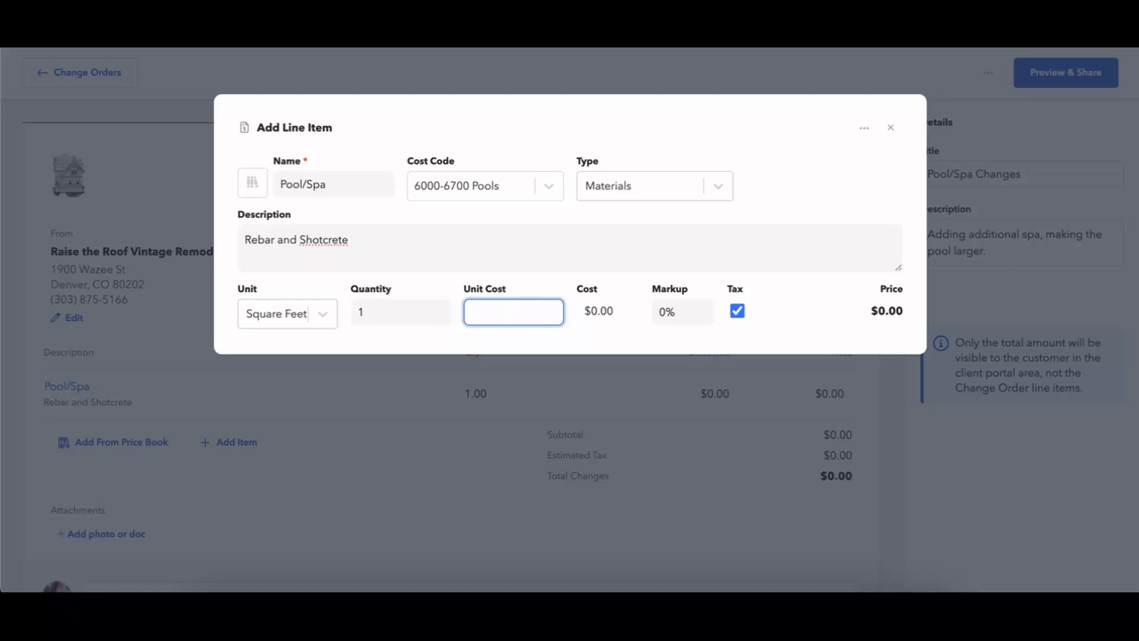
pyautogui.write('$250')
pyautogui.click(419, 311)
pyautogui.press('BackSpace')
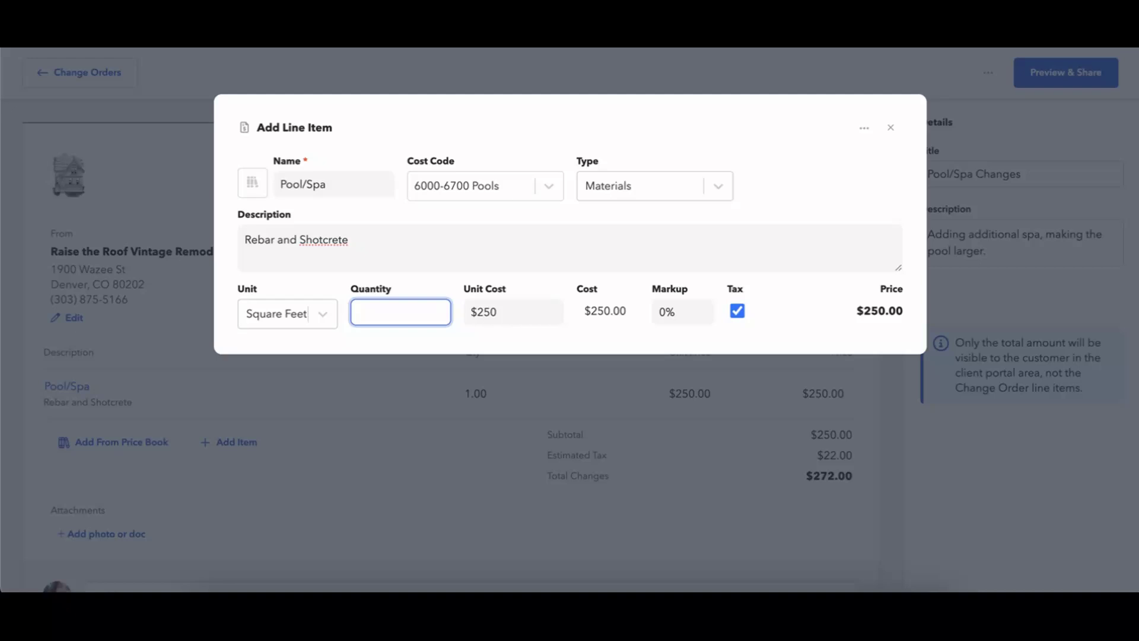
pyautogui.write('400')
pyautogui.click(537, 328)
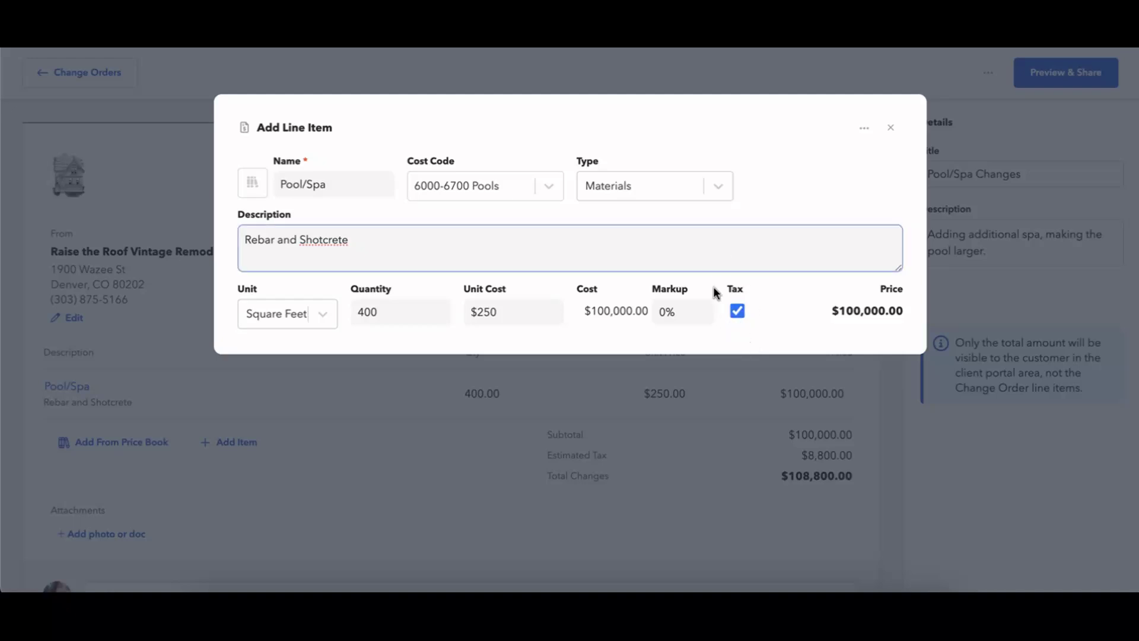
pyautogui.click(739, 312)
pyautogui.click(736, 311)
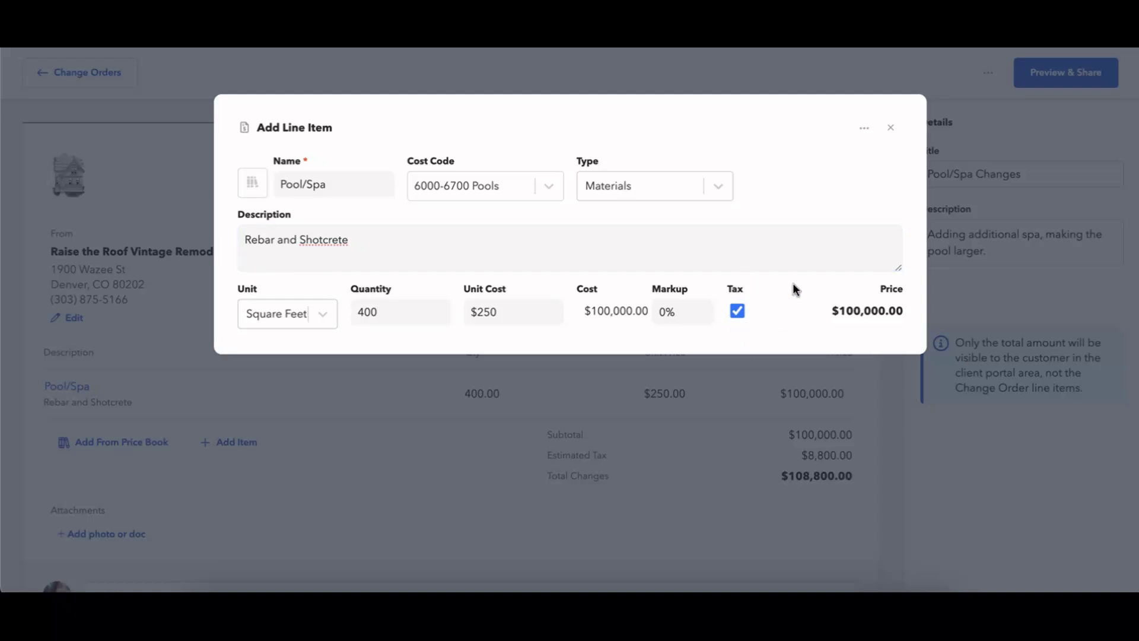
pyautogui.click(669, 312)
pyautogui.click(864, 131)
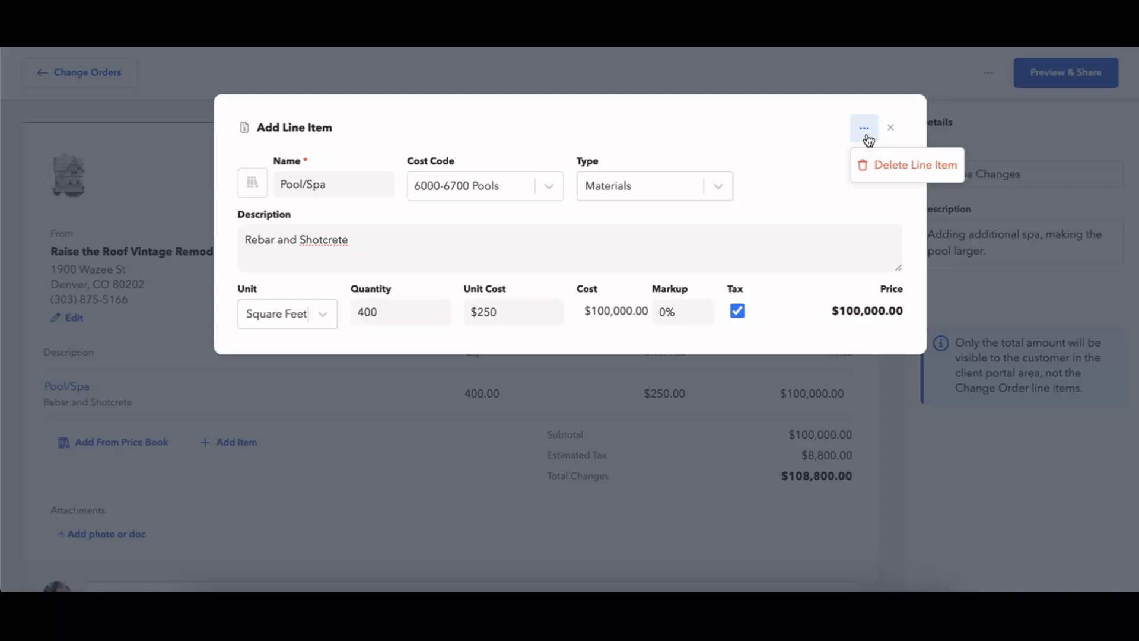
pyautogui.click(854, 207)
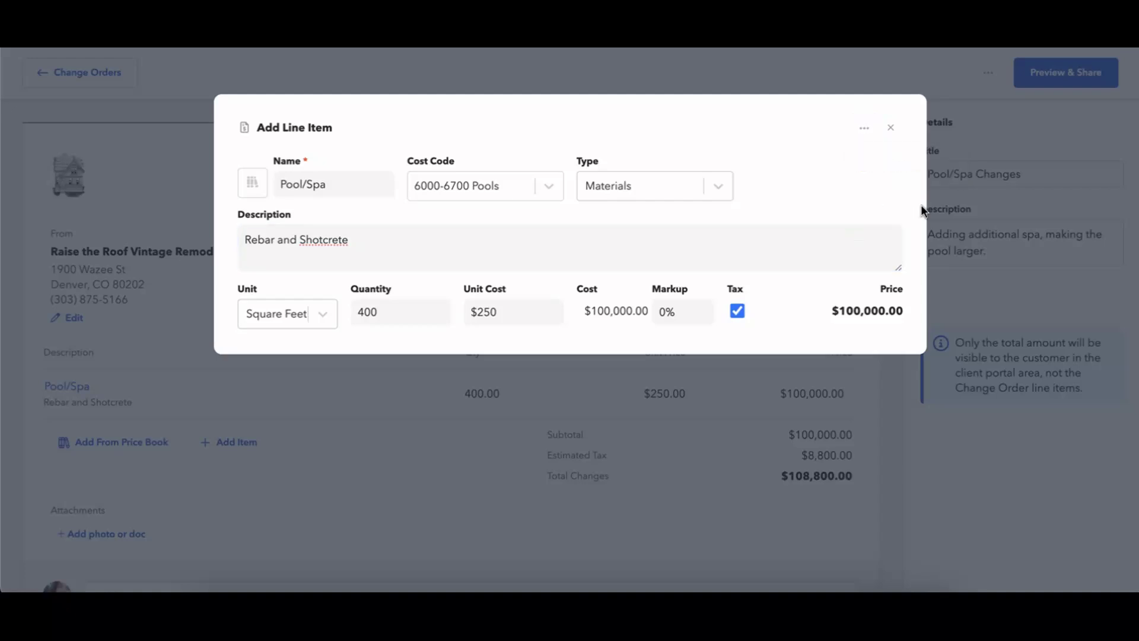
# Close the line item and attach the desktop image "Screenshot 2024-08-21 at 9.20.45 AM" to the change order
pyautogui.click(890, 127)
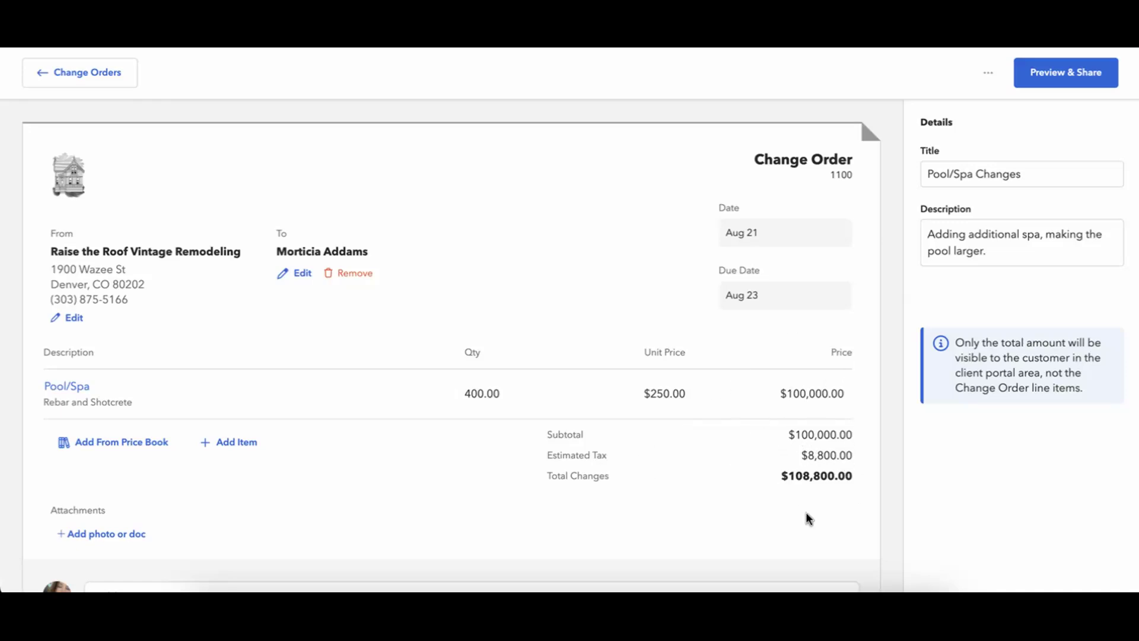
pyautogui.scroll(-2, 806, 516)
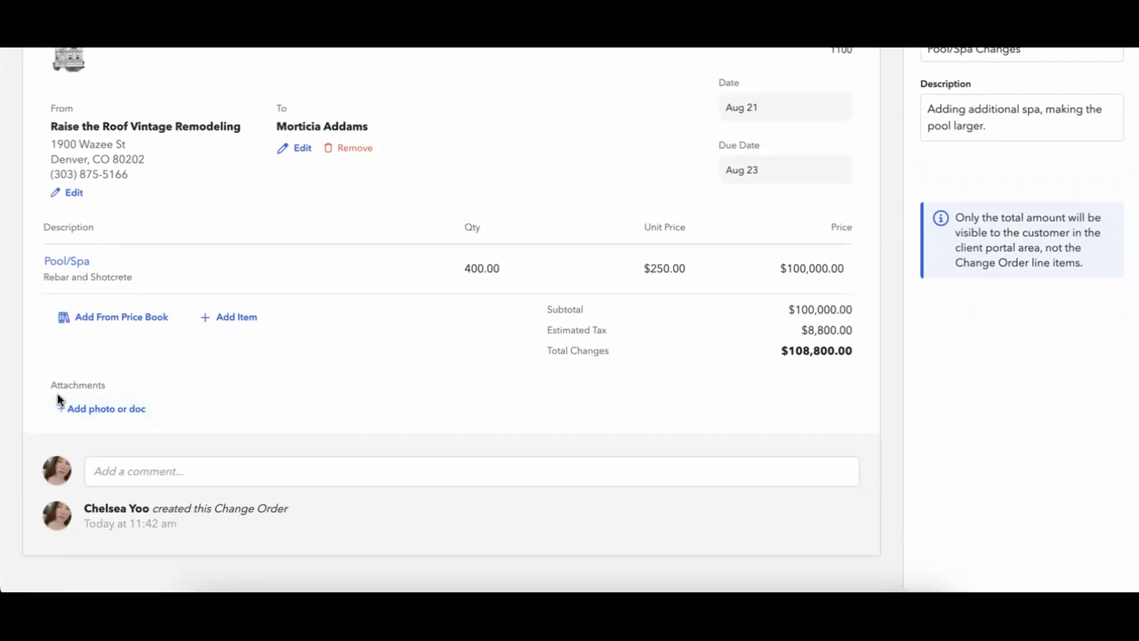
pyautogui.click(84, 411)
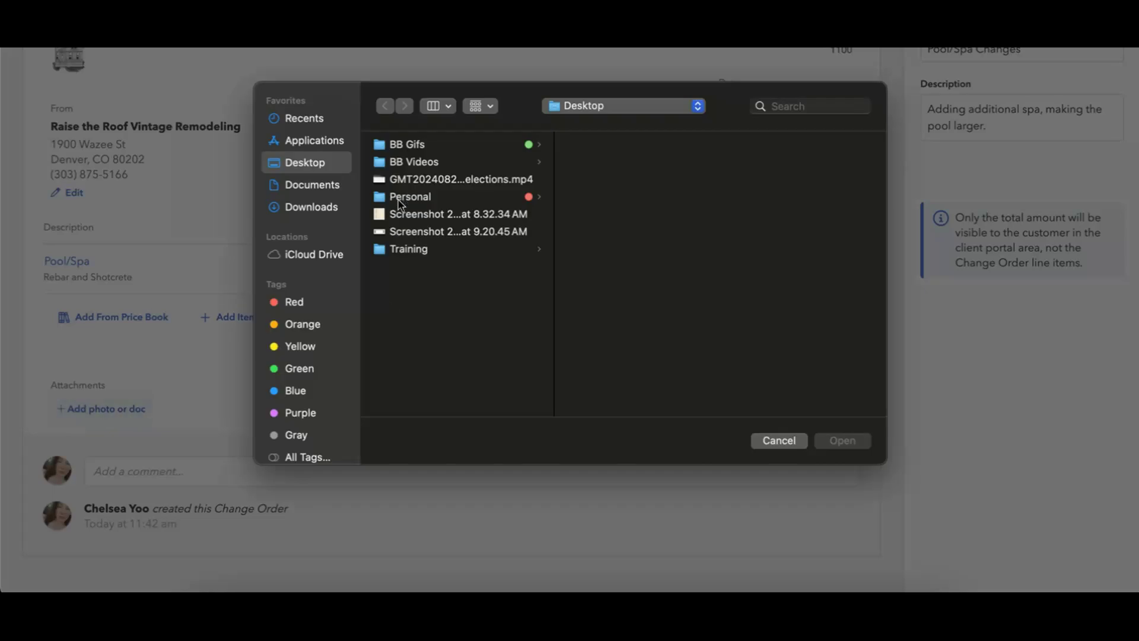
pyautogui.click(411, 231)
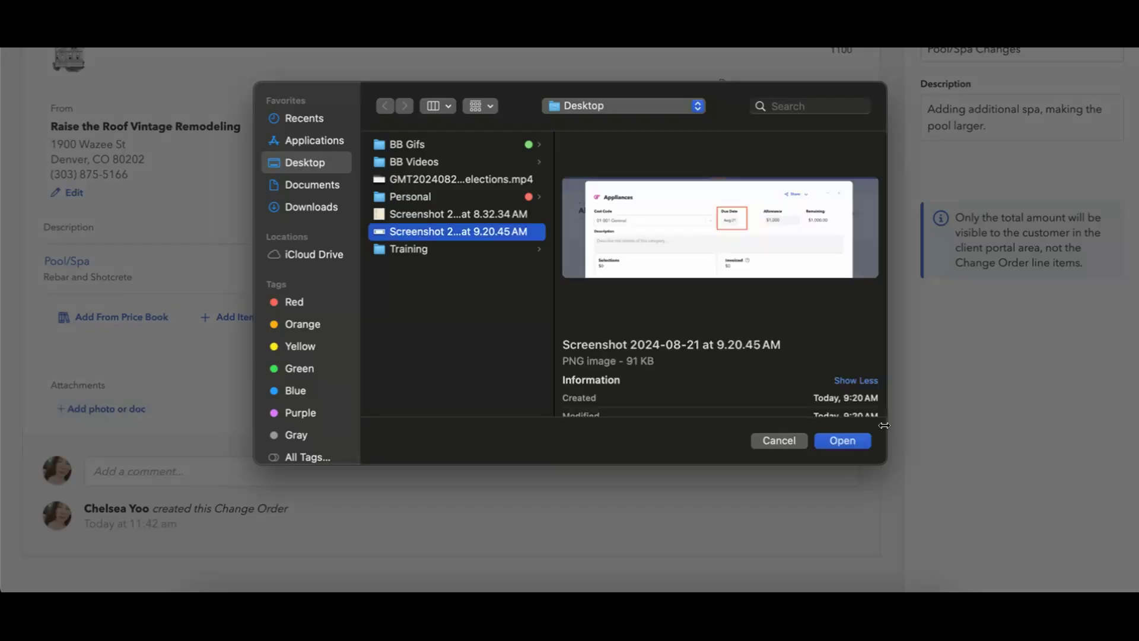
pyautogui.click(842, 440)
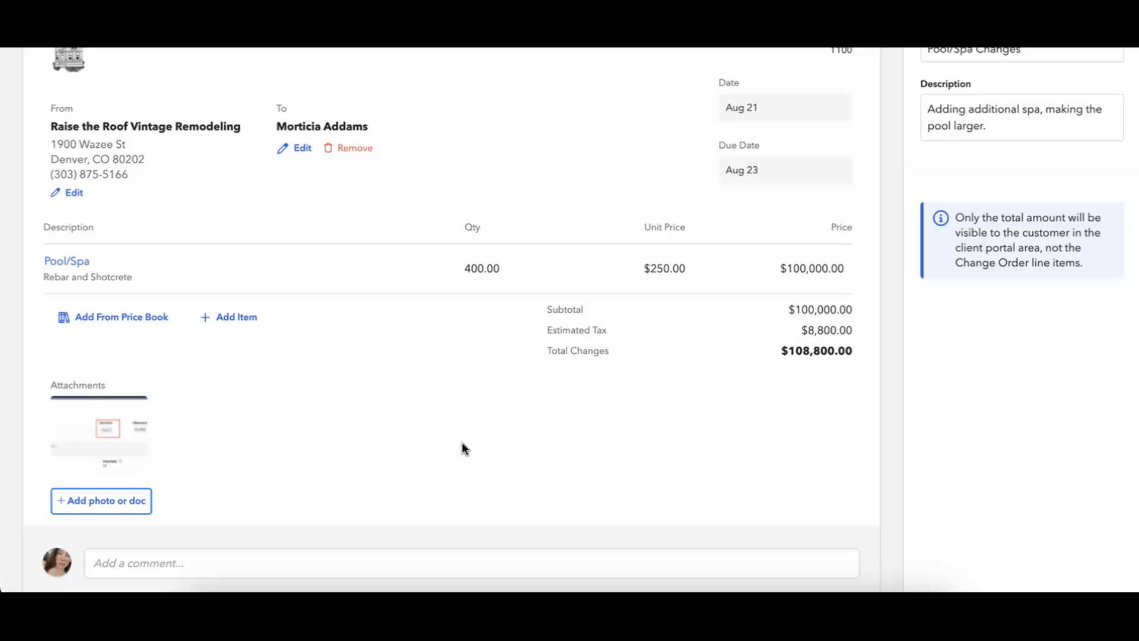
pyautogui.scroll(2, 461, 441)
pyautogui.scroll(-3, 461, 442)
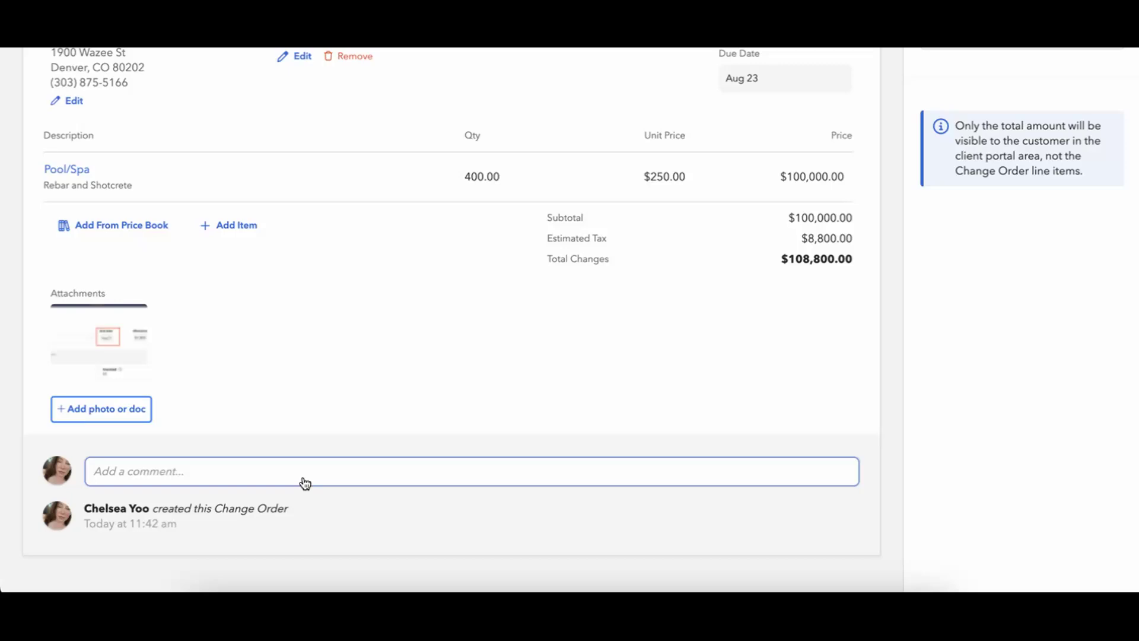
pyautogui.scroll(4, 546, 350)
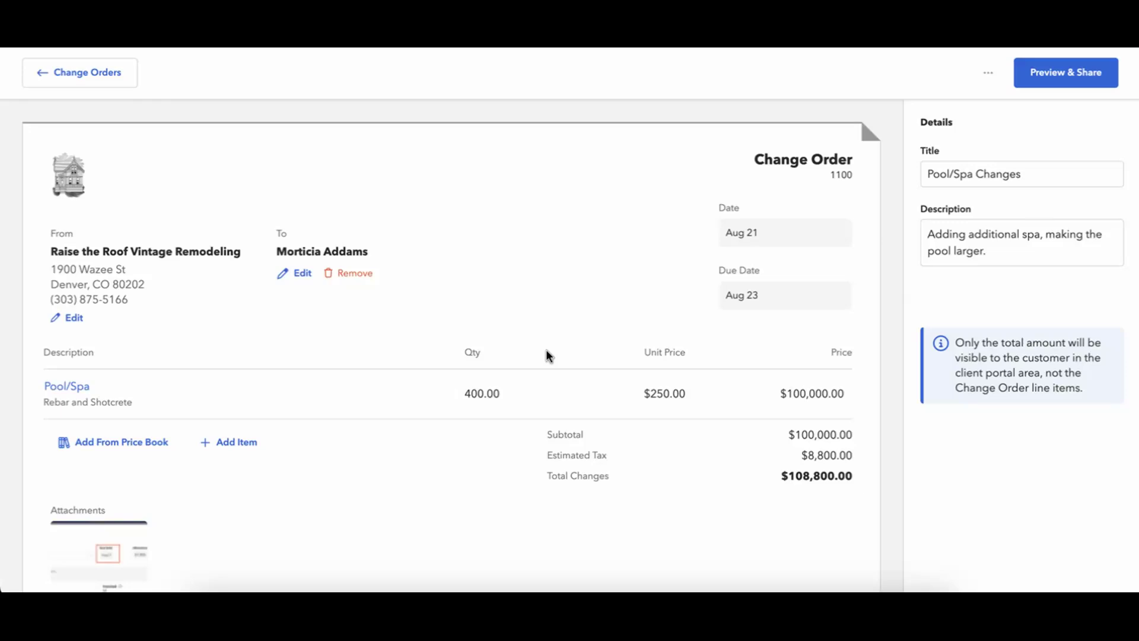
pyautogui.scroll(-4, 547, 351)
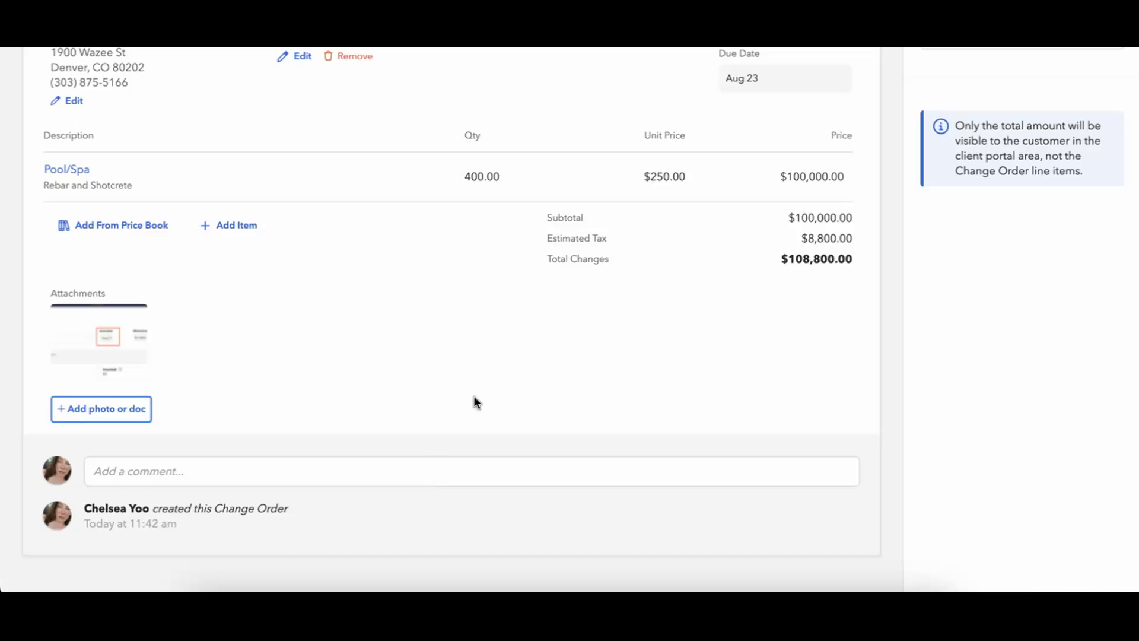
pyautogui.scroll(4, 474, 398)
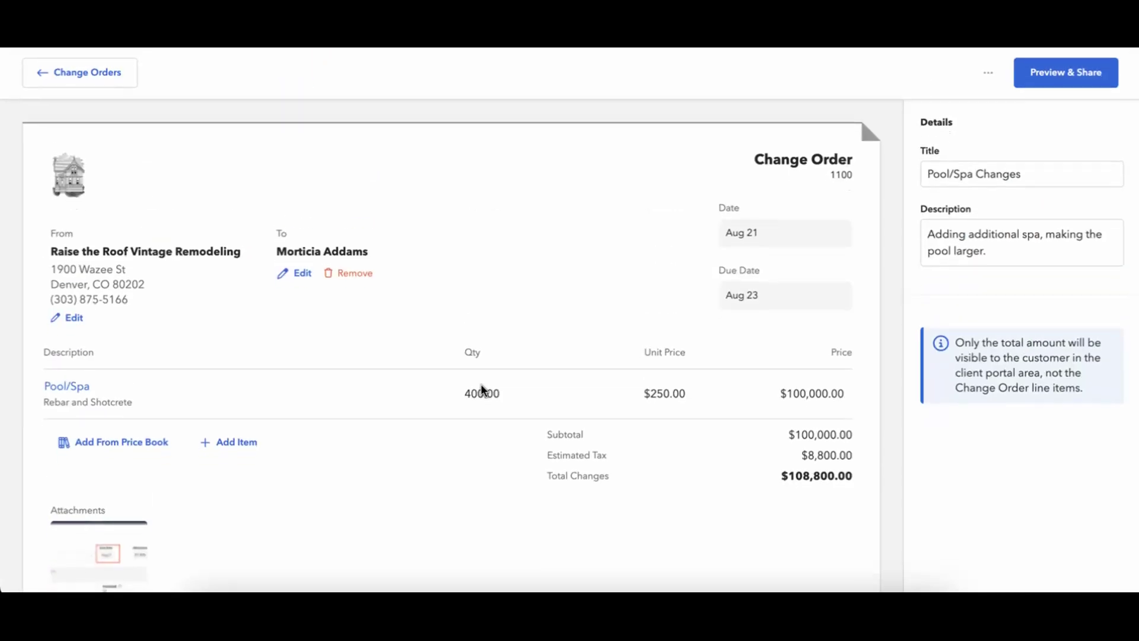
# Mark the change order as approved and remove its approved status again
pyautogui.click(980, 75)
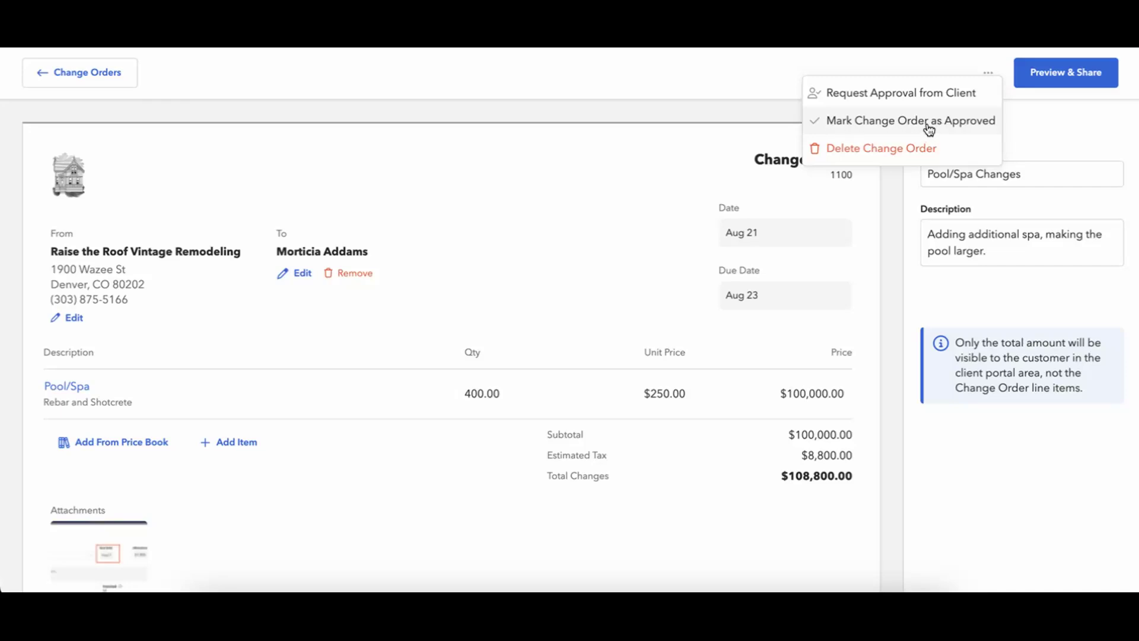
pyautogui.click(894, 123)
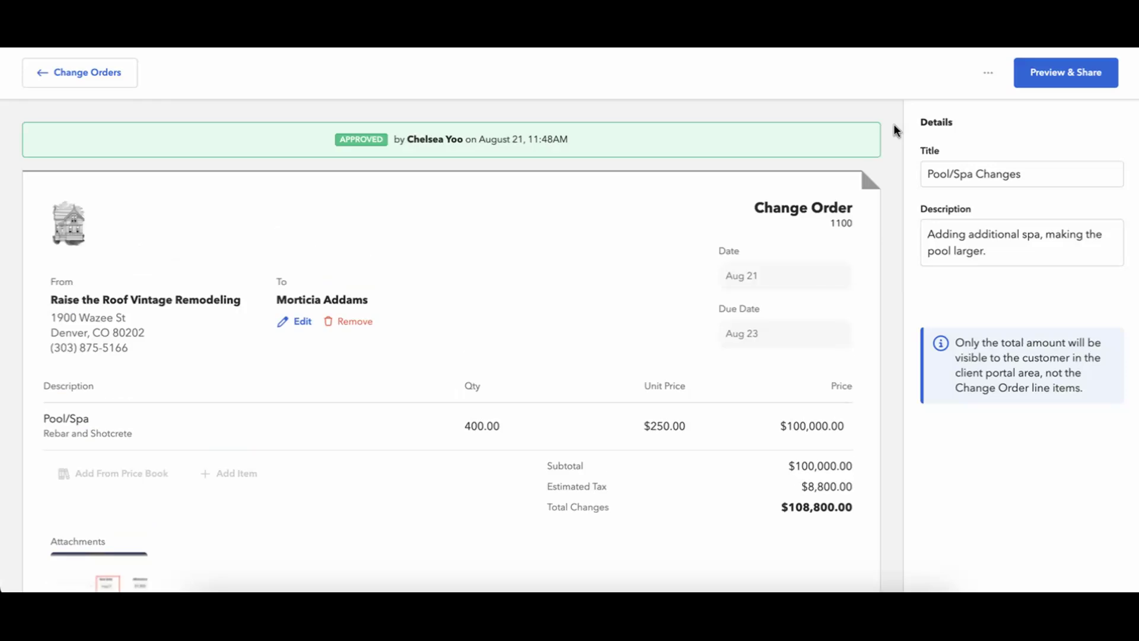
pyautogui.click(988, 73)
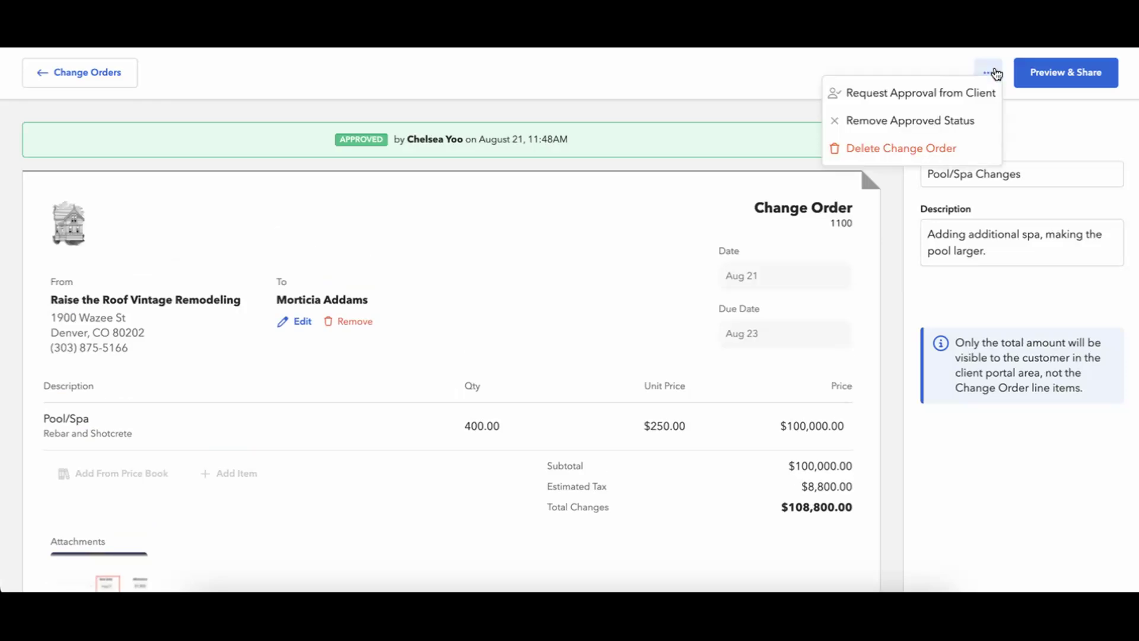
pyautogui.click(934, 123)
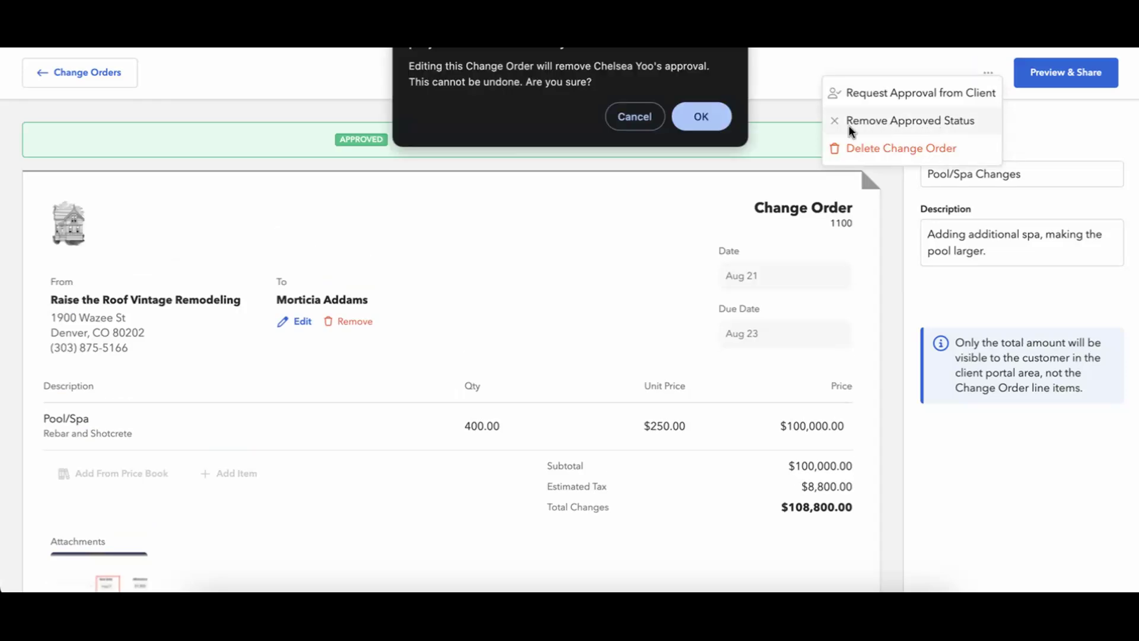
pyautogui.click(702, 119)
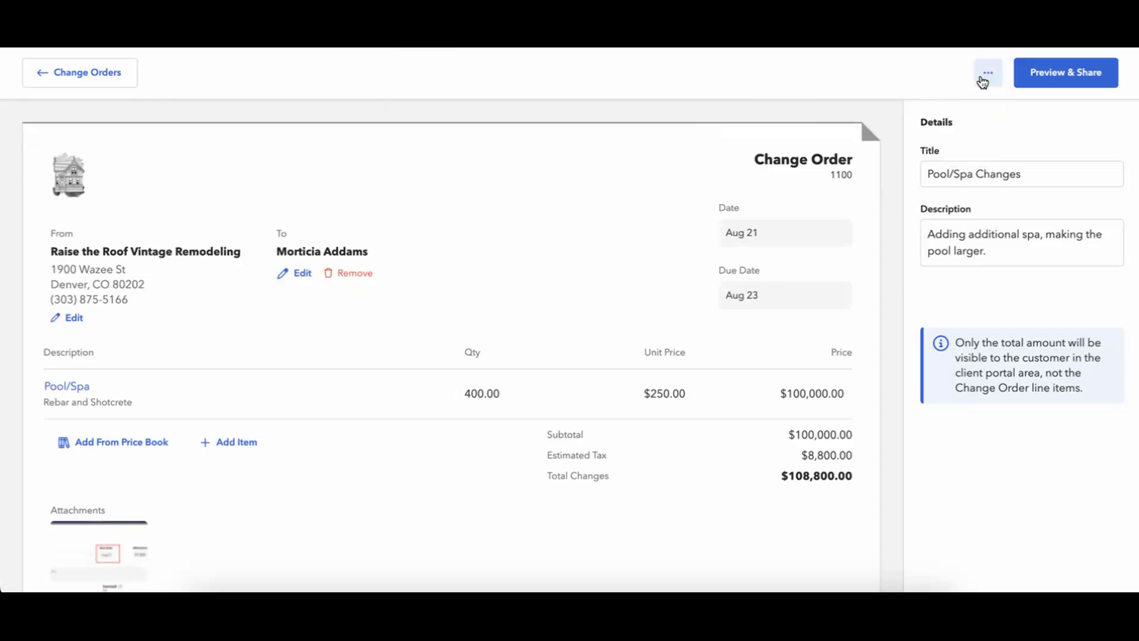
pyautogui.click(984, 82)
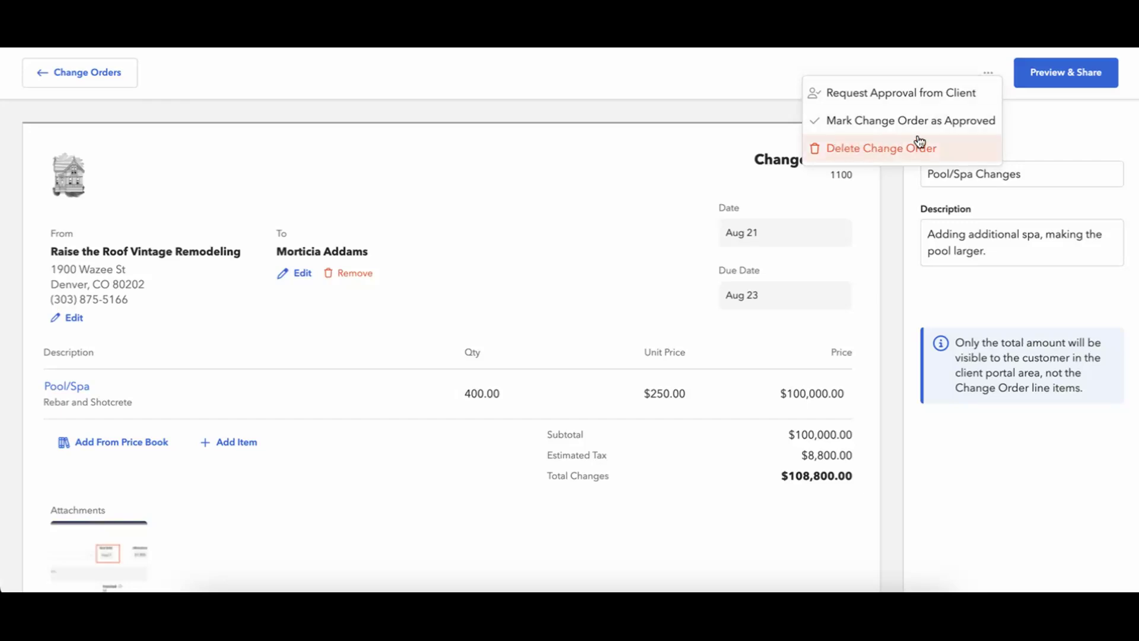
pyautogui.click(720, 91)
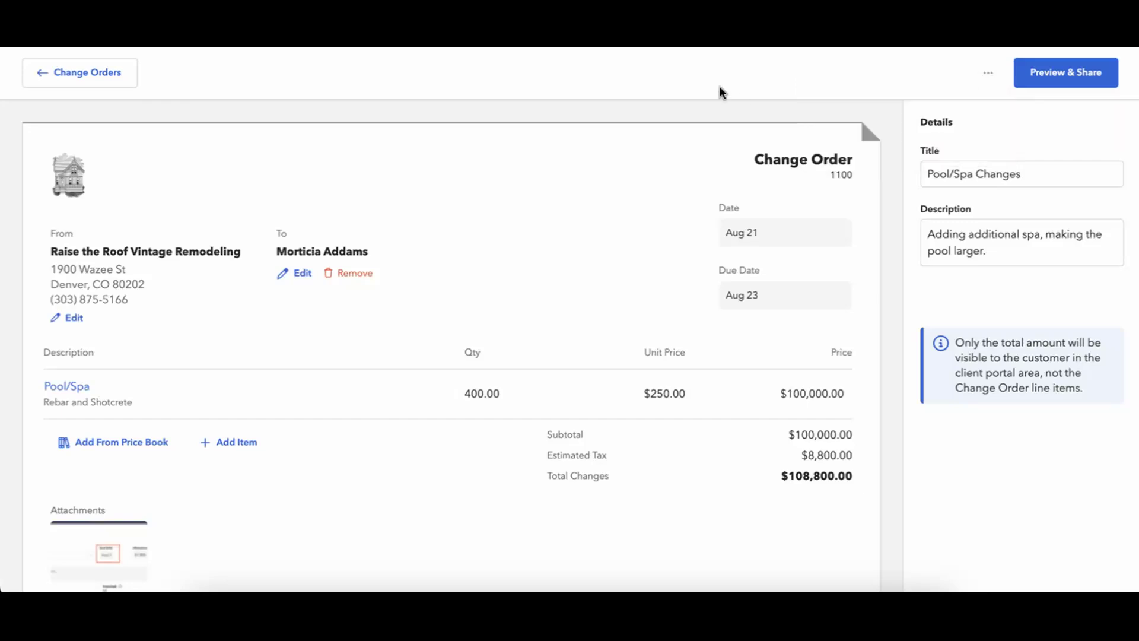
# Open the change order's client preview and review its line items, totals and attachment
pyautogui.click(1051, 82)
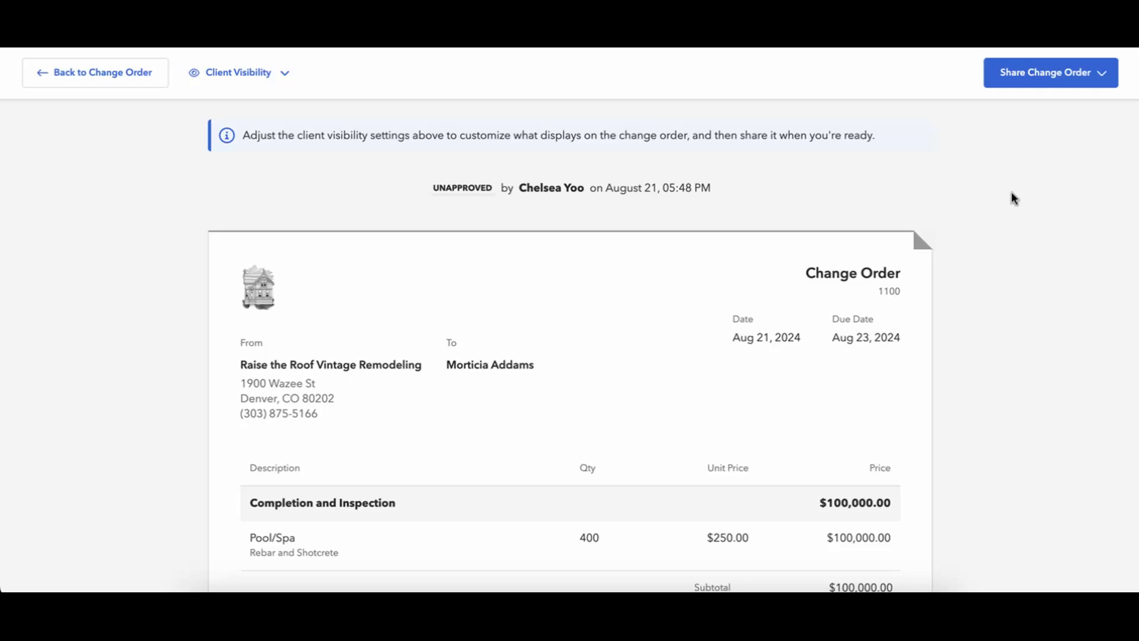
pyautogui.scroll(-4, 1015, 260)
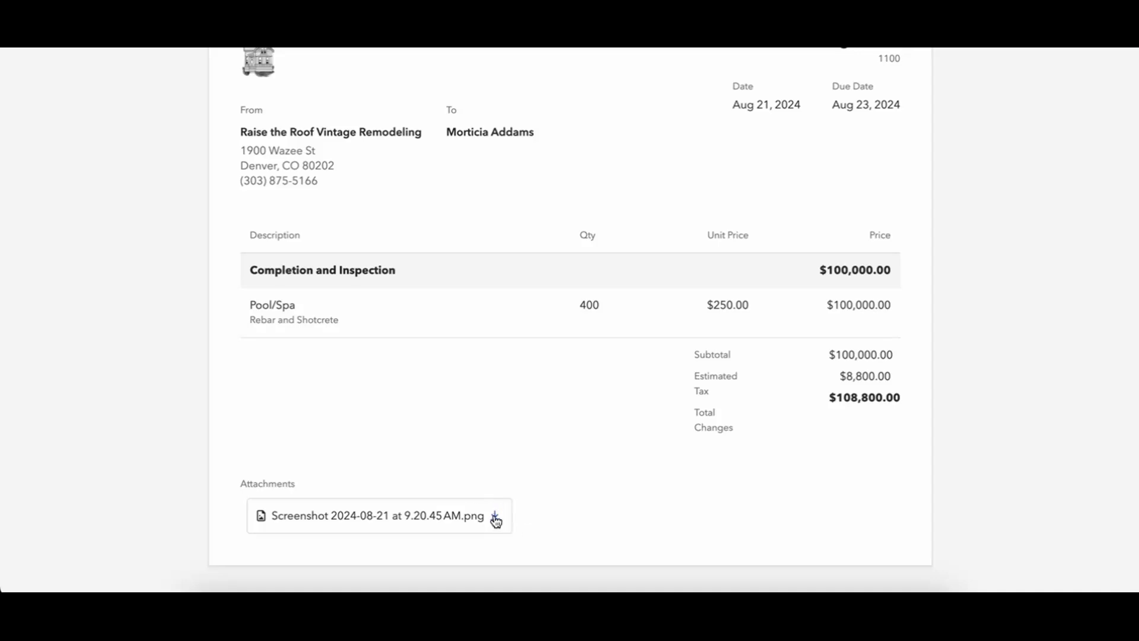
pyautogui.scroll(2, 496, 511)
pyautogui.scroll(1, 496, 511)
pyautogui.scroll(1, 402, 250)
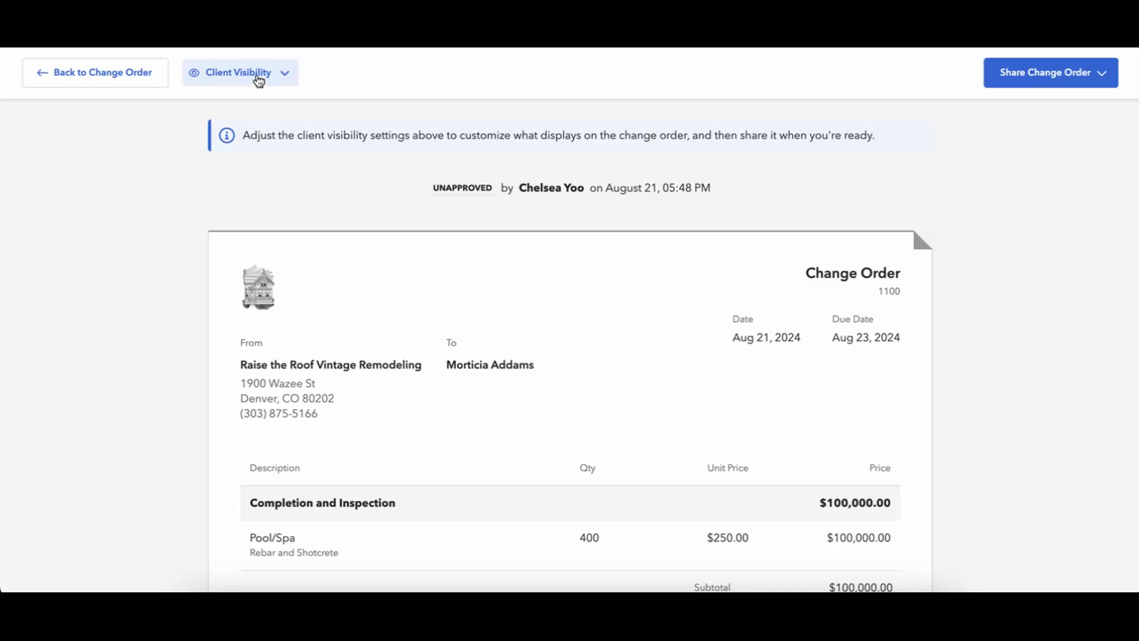
# Set the client visibility total to Summary, apply it and check the previewed change order
pyautogui.click(259, 78)
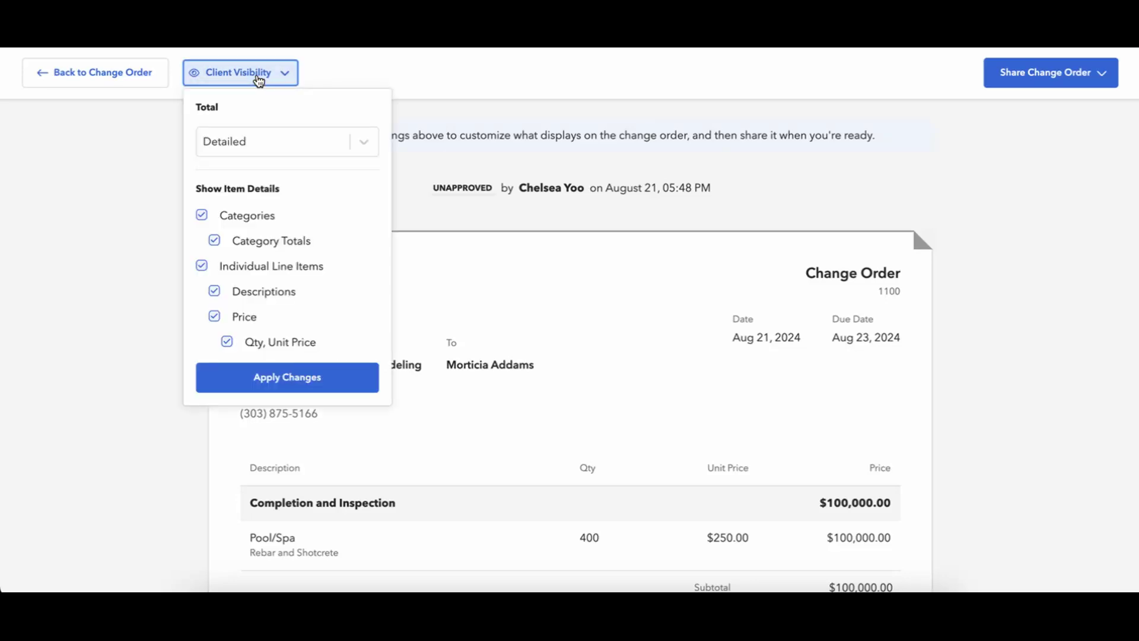
pyautogui.click(259, 140)
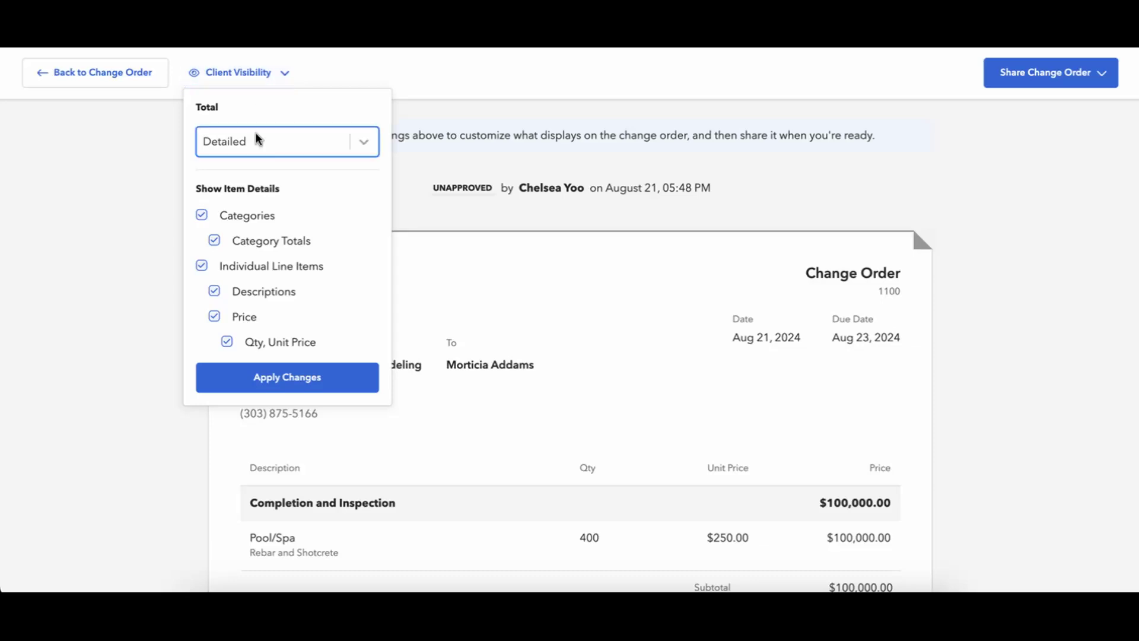
pyautogui.click(249, 181)
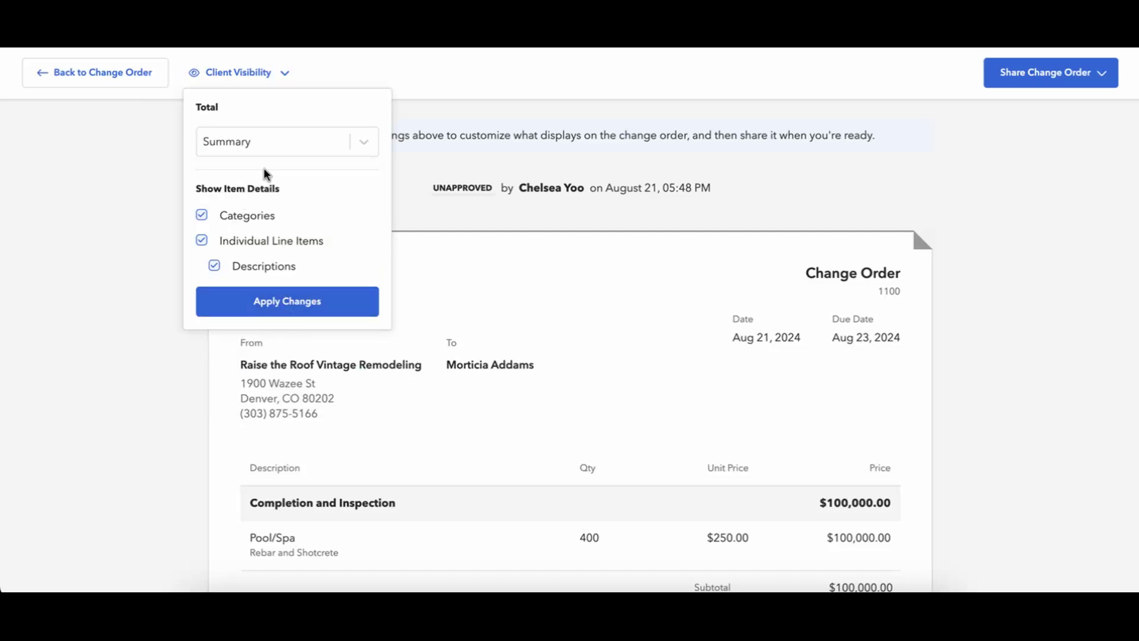
pyautogui.click(261, 302)
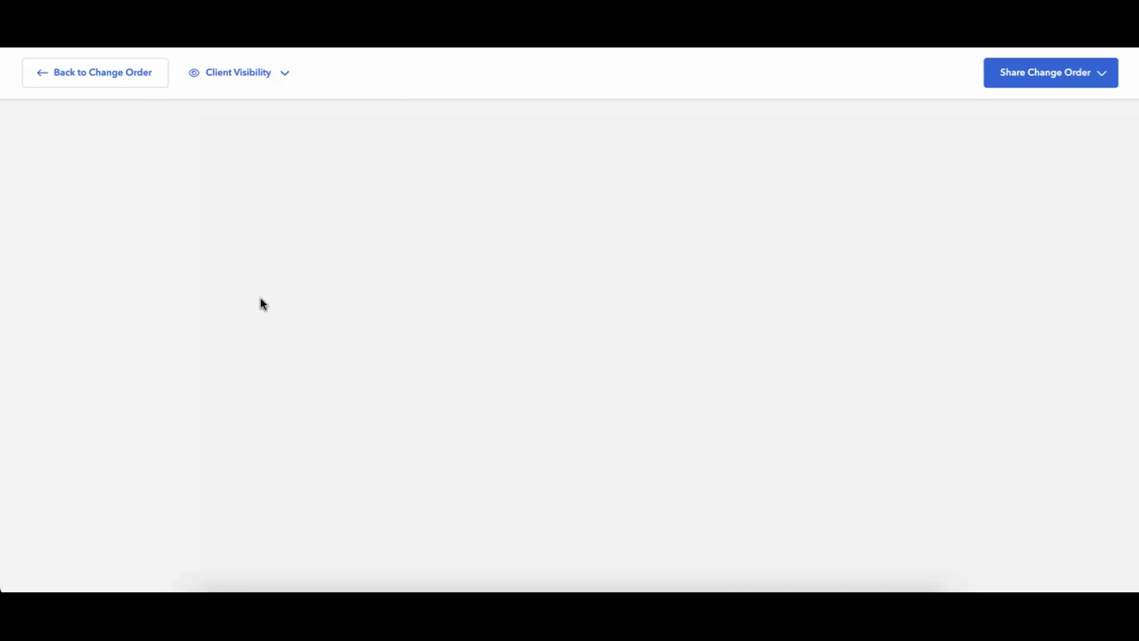
pyautogui.scroll(-2, 358, 380)
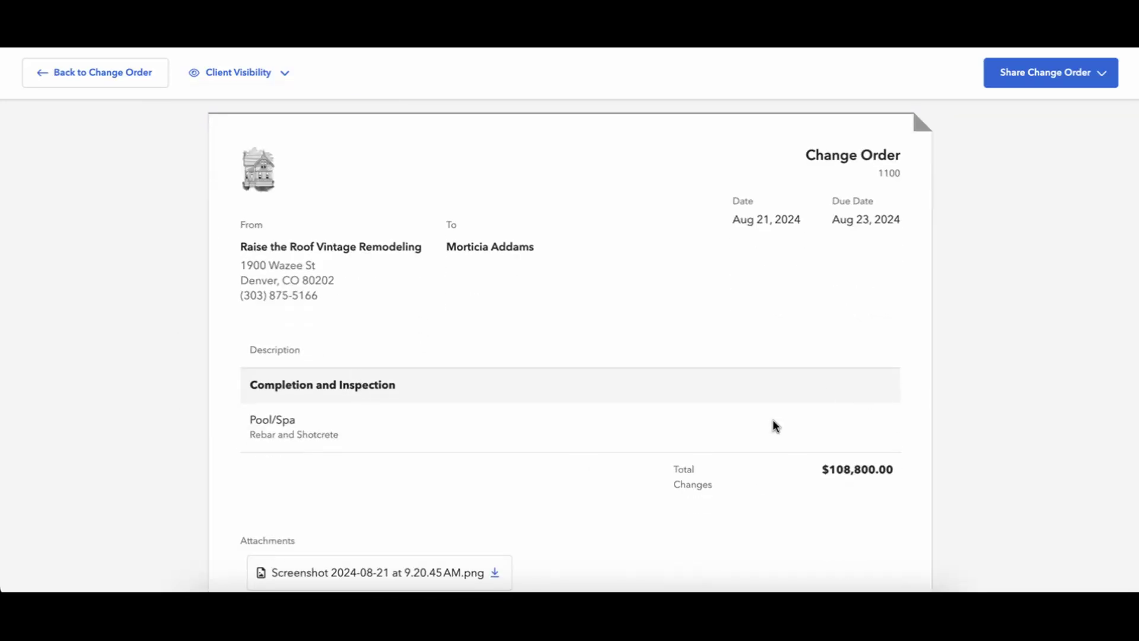
pyautogui.scroll(2, 878, 550)
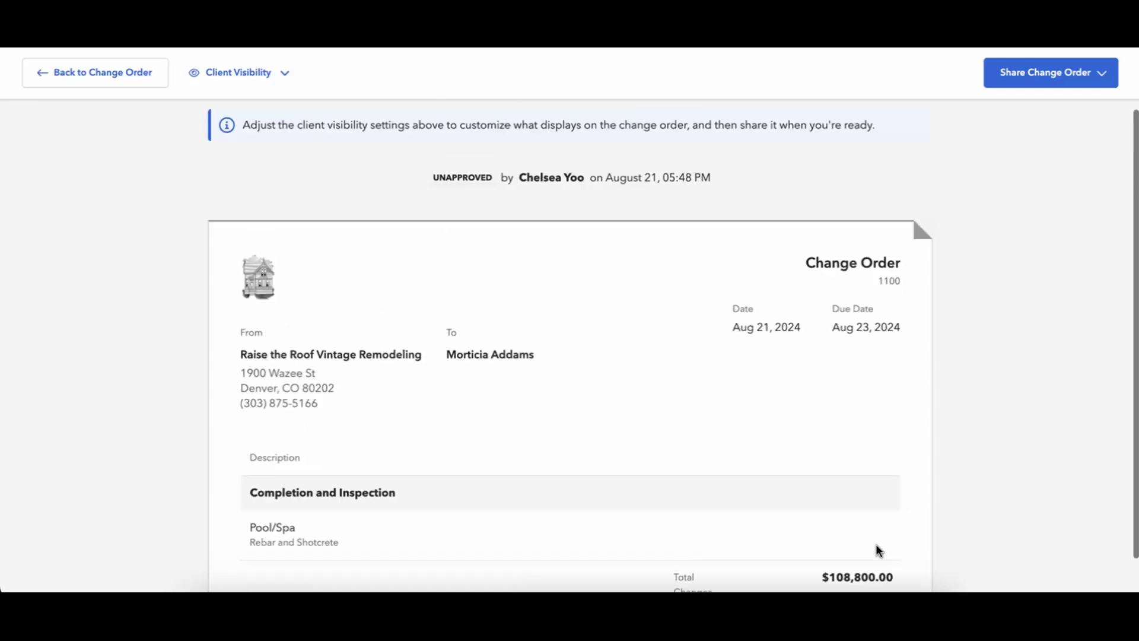
# Set the client visibility total to Detailed, hide quantity and unit price, and apply the changes
pyautogui.click(270, 78)
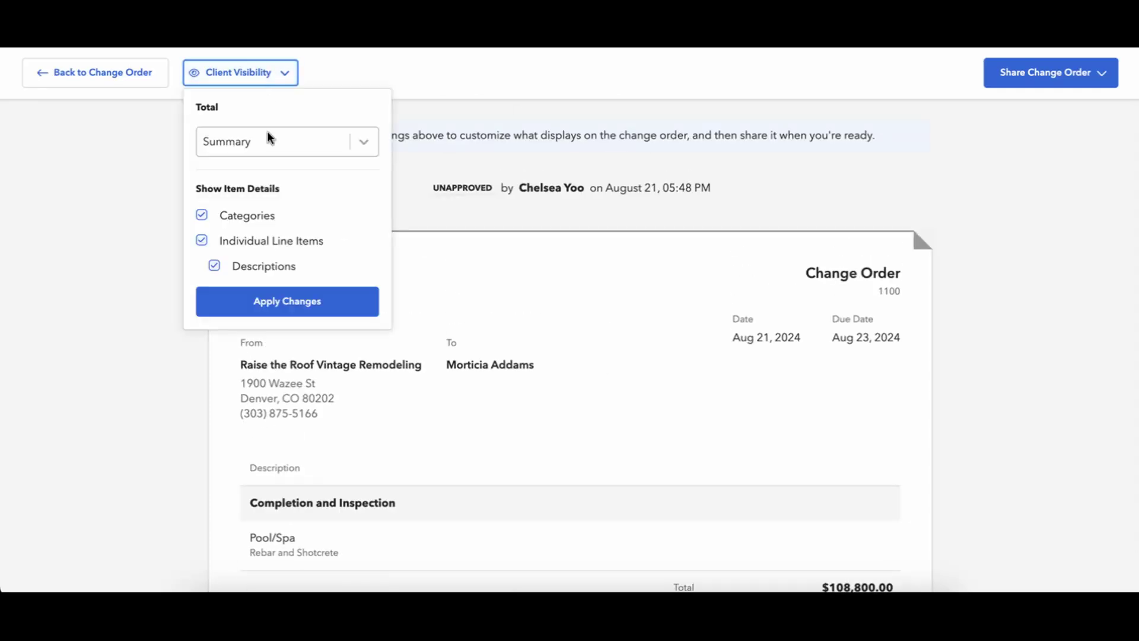
pyautogui.click(267, 134)
pyautogui.click(259, 227)
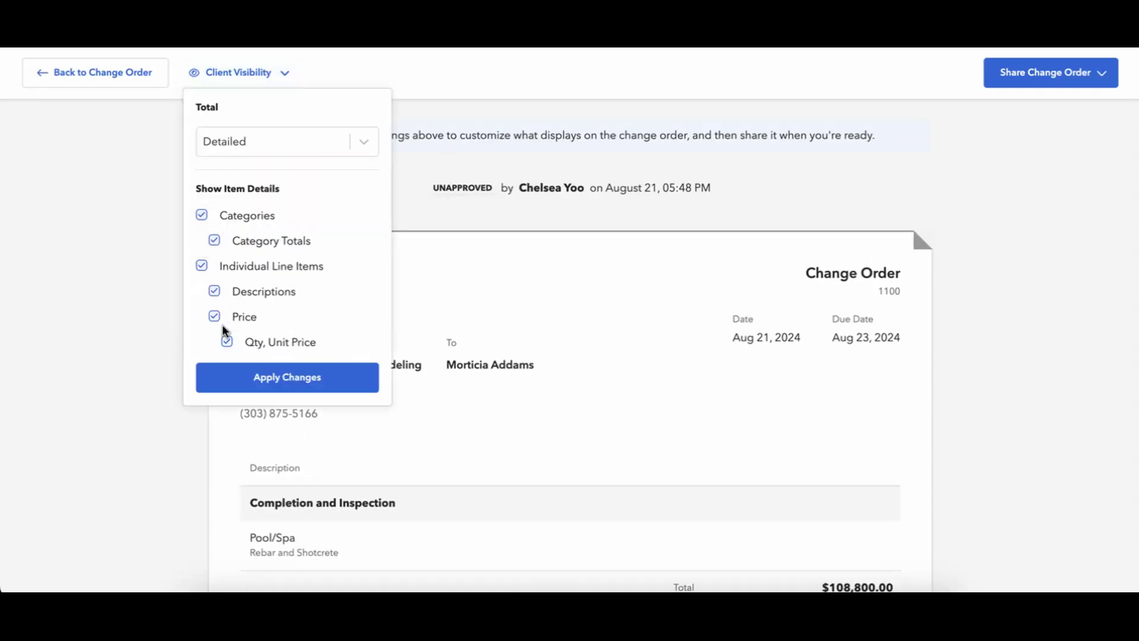
pyautogui.click(227, 341)
pyautogui.click(279, 381)
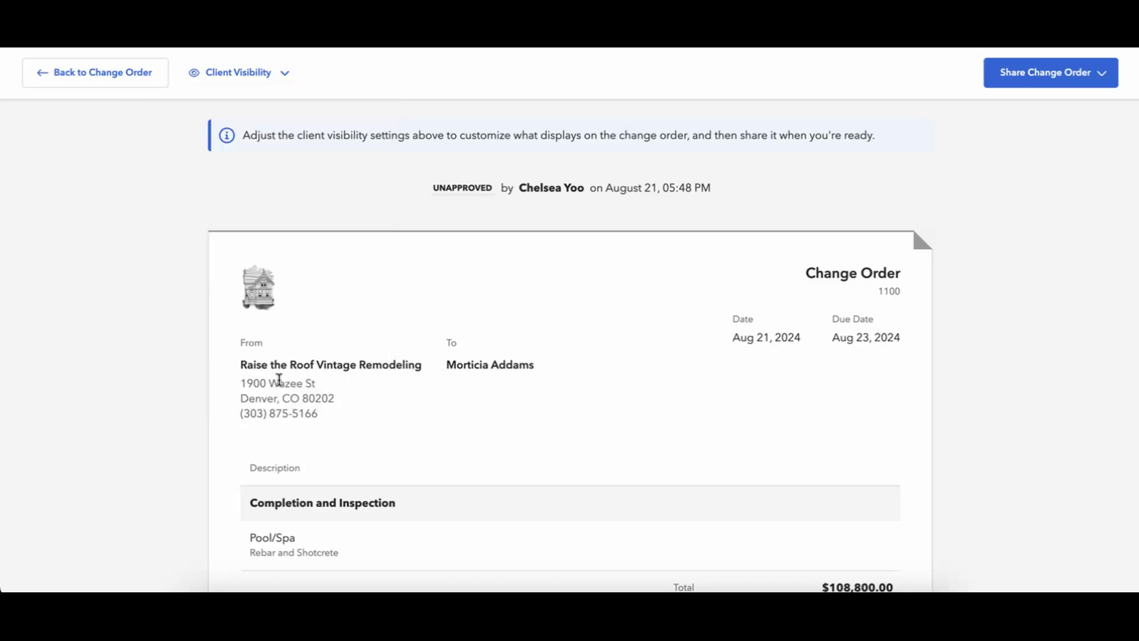
# Review the prices, totals and attachment in the client preview, and return to the change order
pyautogui.scroll(-3, 421, 408)
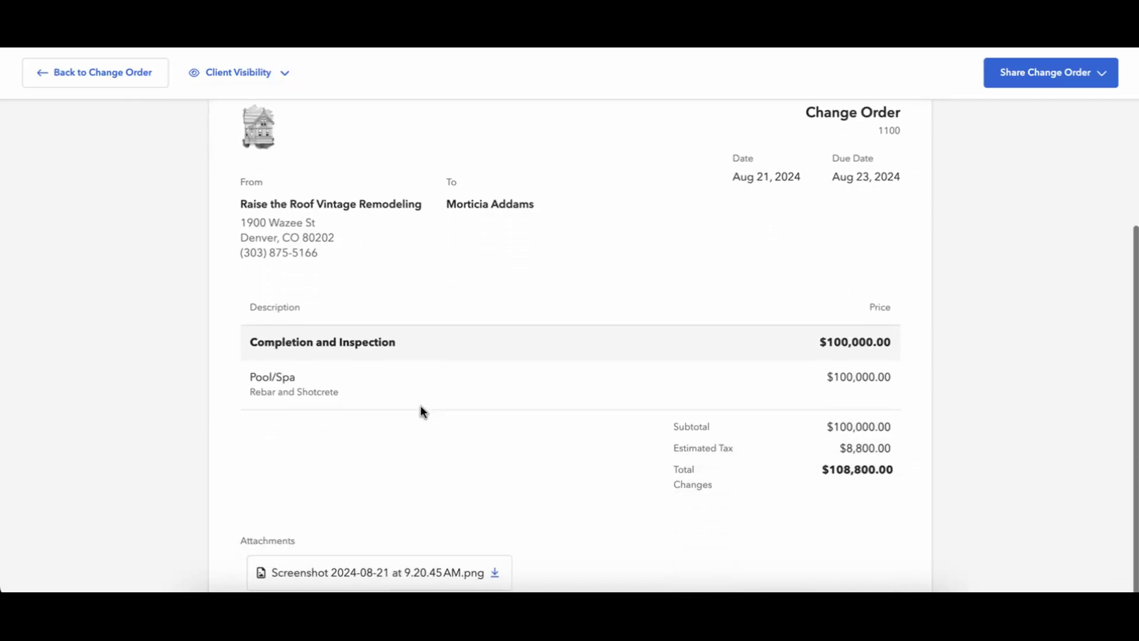
pyautogui.scroll(2, 394, 419)
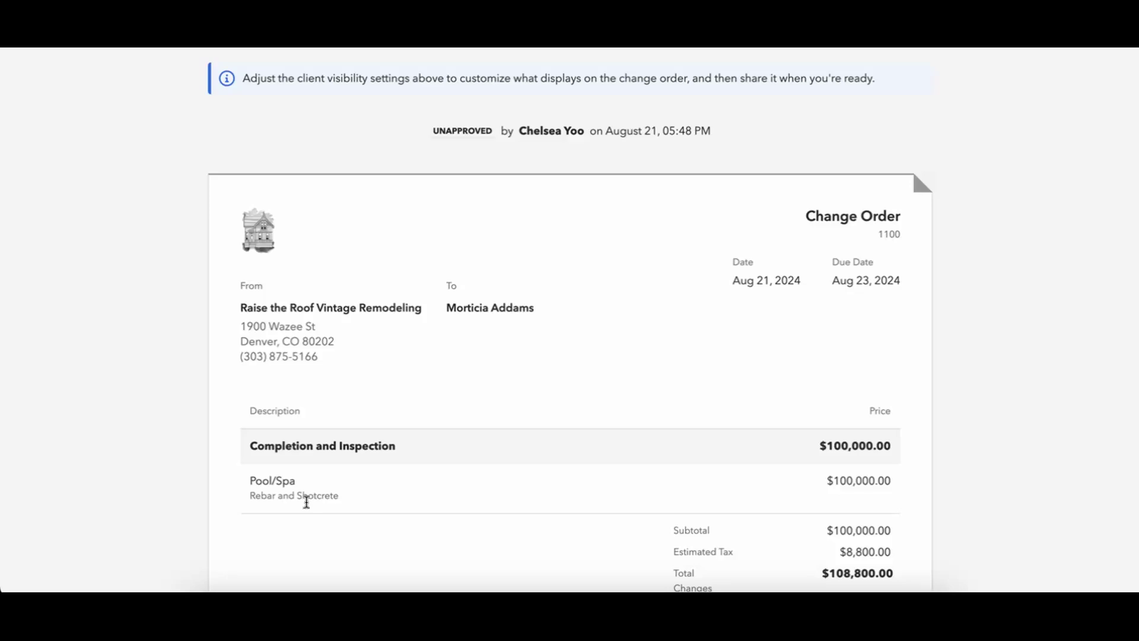
pyautogui.scroll(-3, 364, 567)
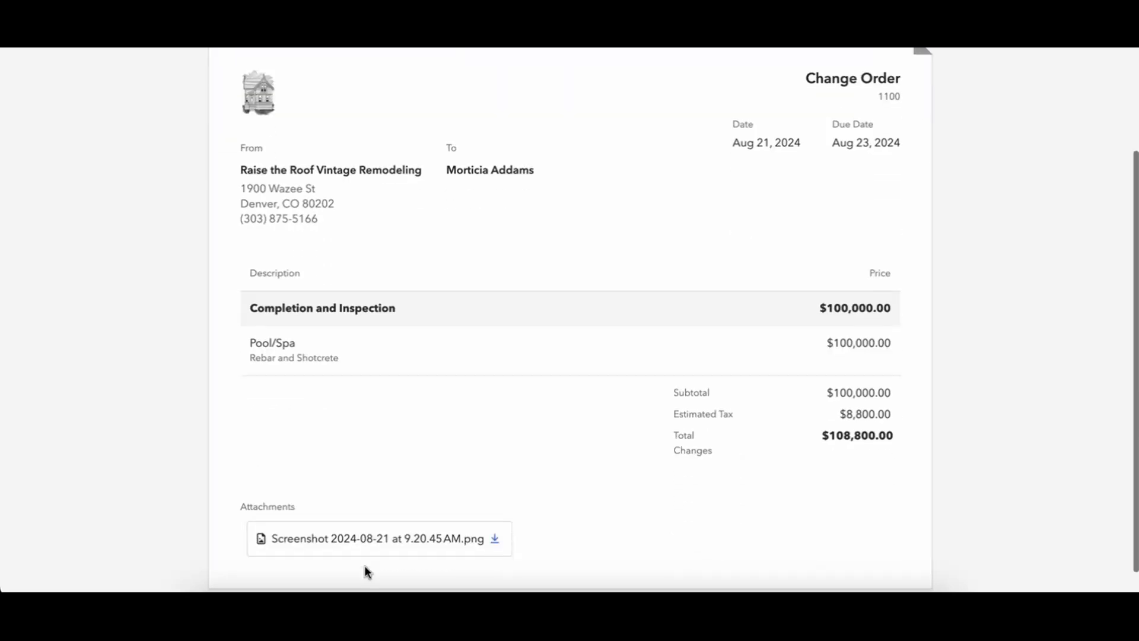
pyautogui.scroll(5, 384, 380)
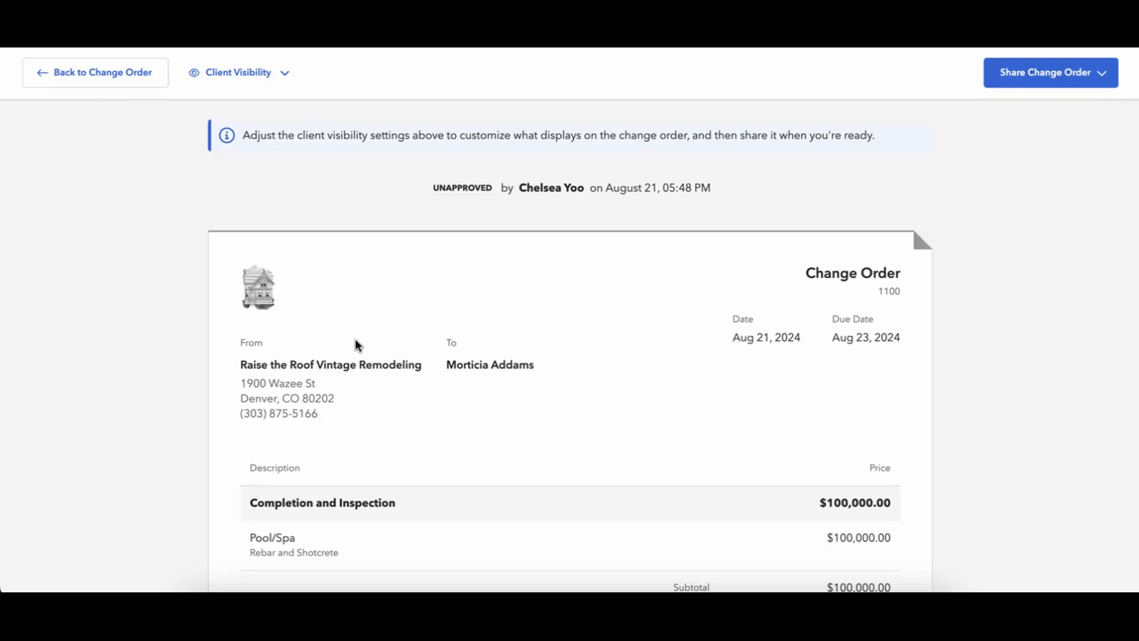
pyautogui.click(104, 85)
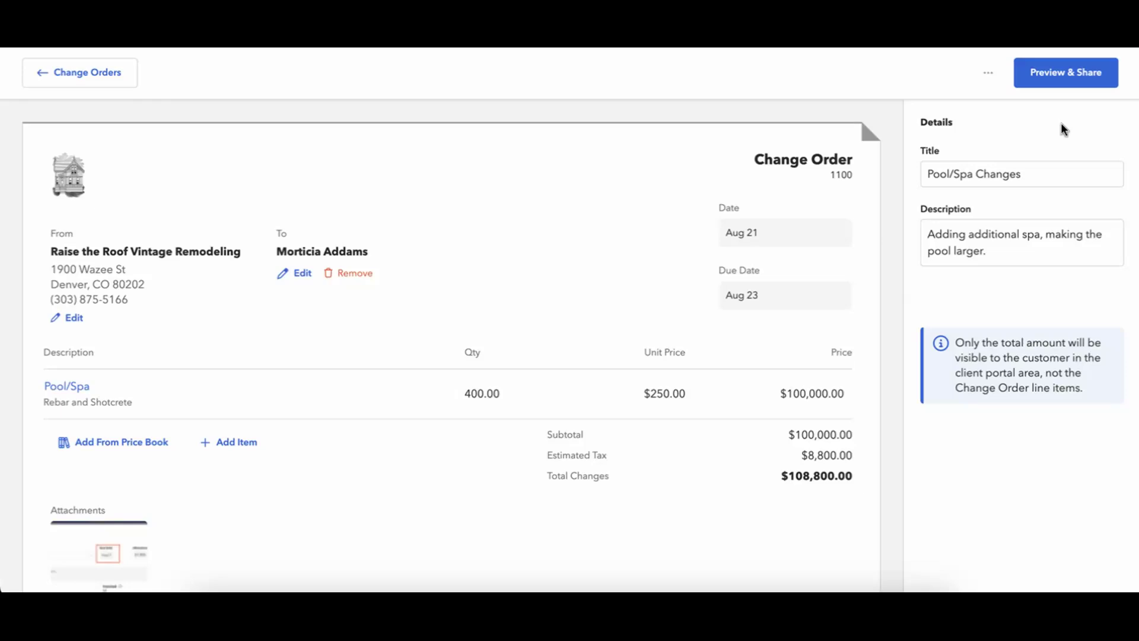
# Reopen the client preview, check the available sharing options, and go back to the change order
pyautogui.click(1045, 75)
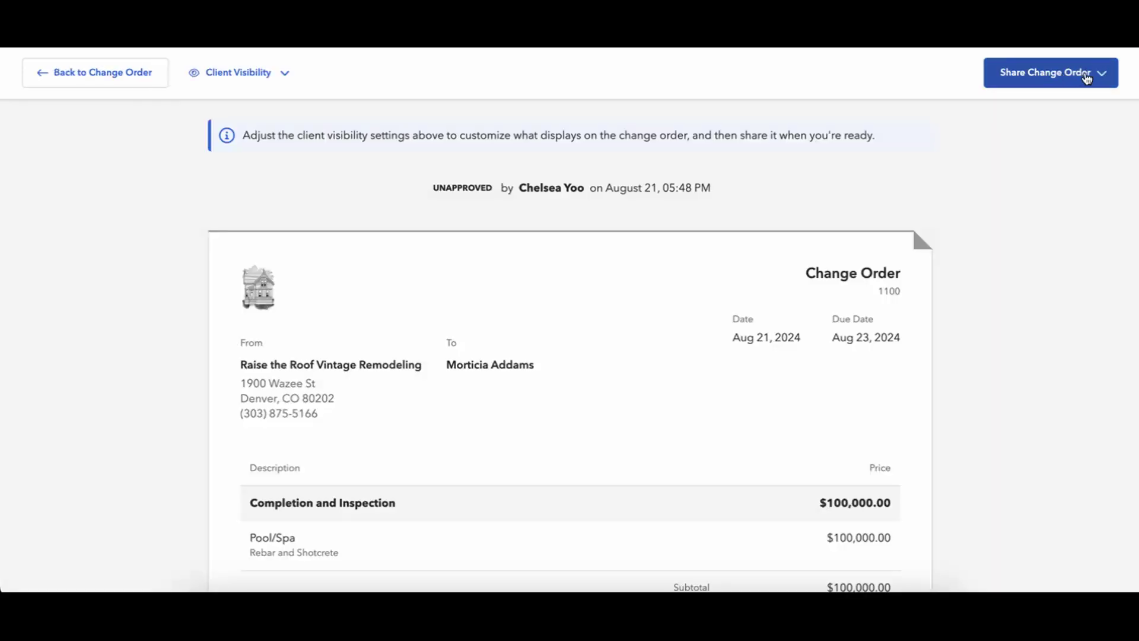
pyautogui.click(1097, 72)
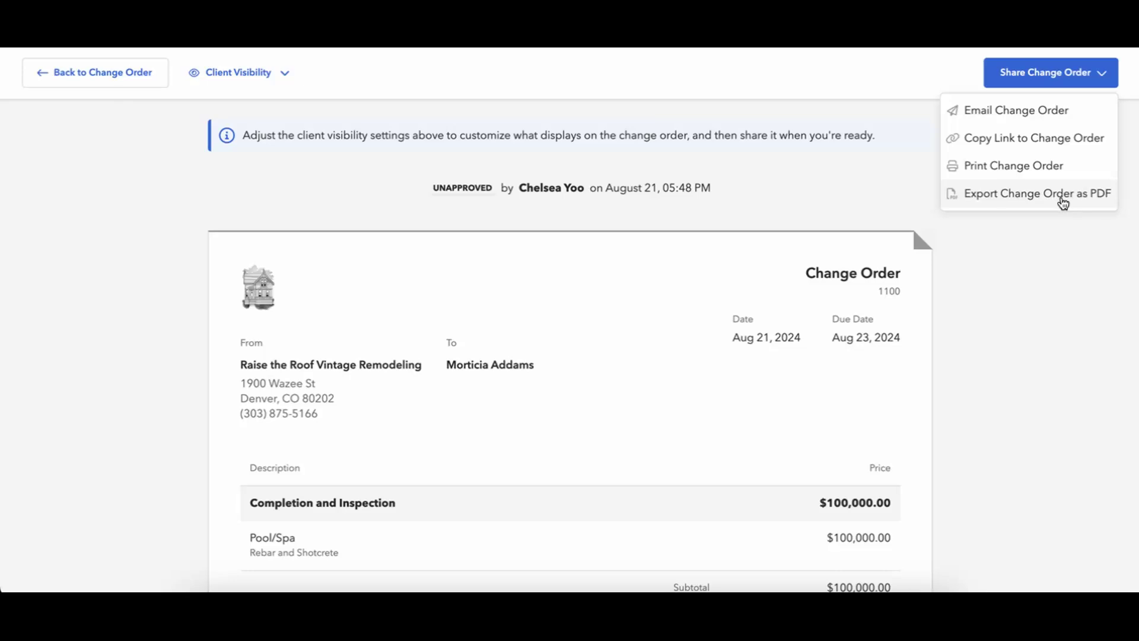
pyautogui.click(1065, 270)
pyautogui.scroll(2, 1065, 271)
pyautogui.click(93, 73)
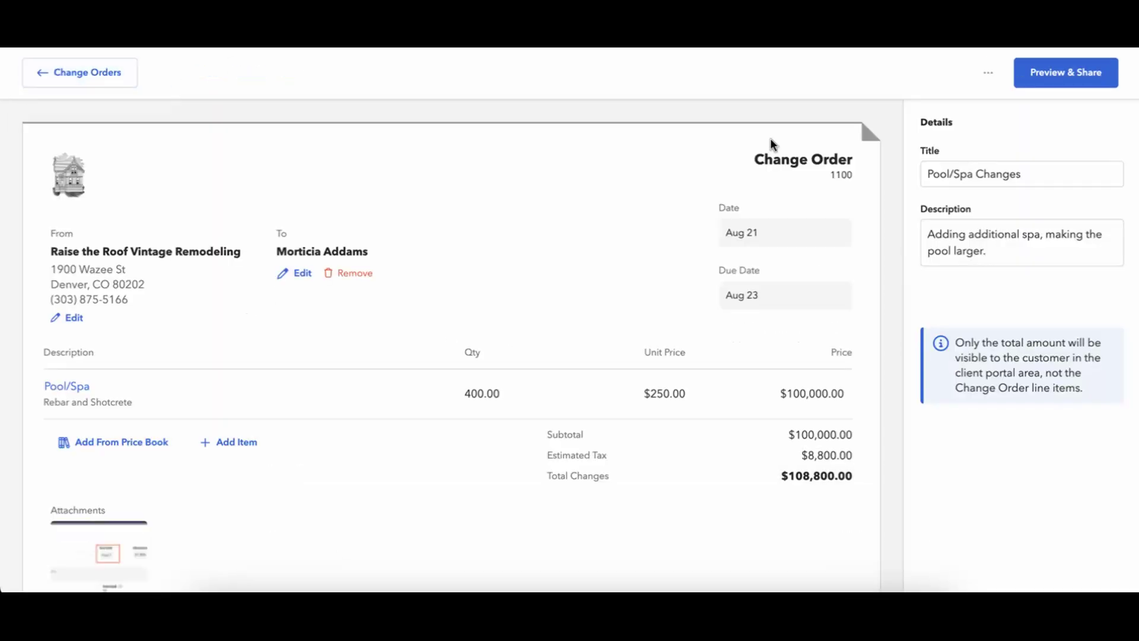
# Try to request approval of the change order from the client
pyautogui.click(991, 73)
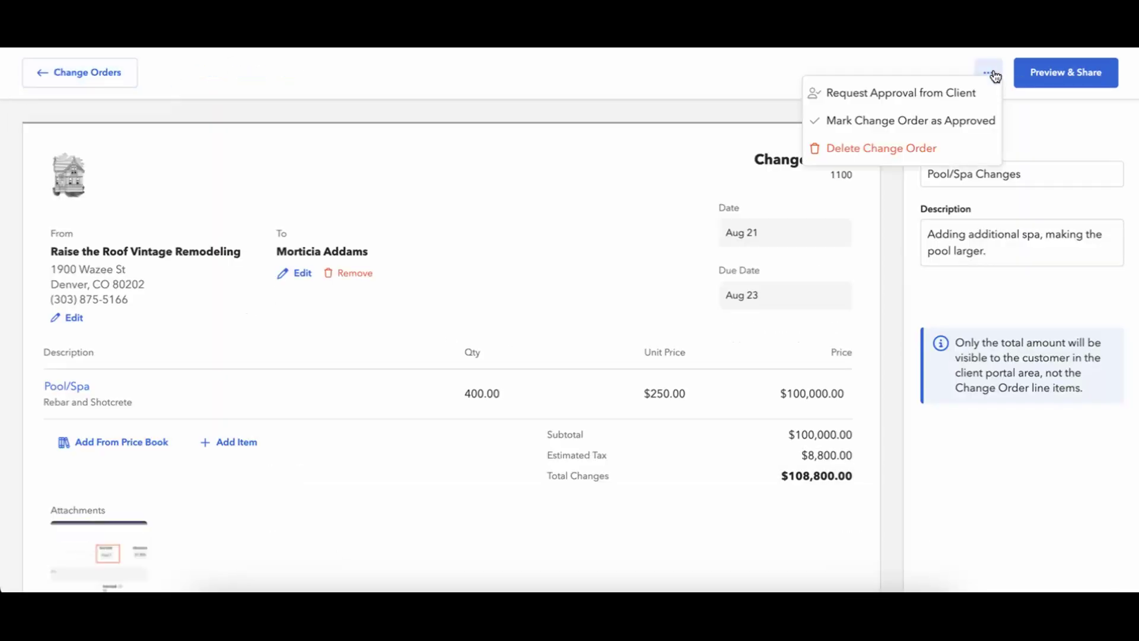
pyautogui.click(927, 94)
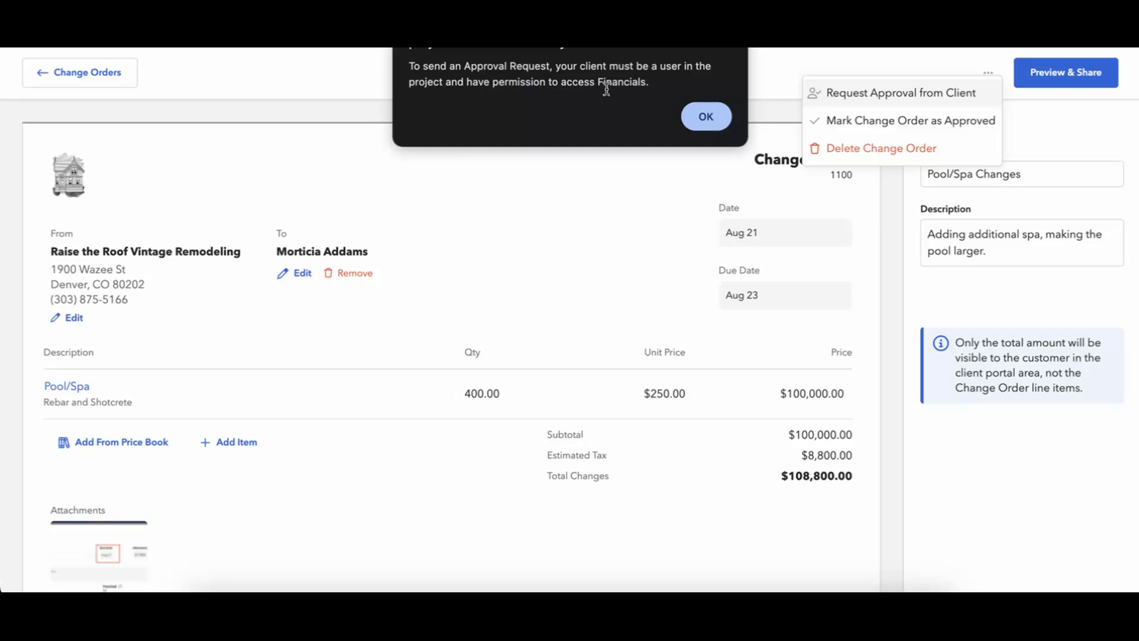
pyautogui.click(706, 116)
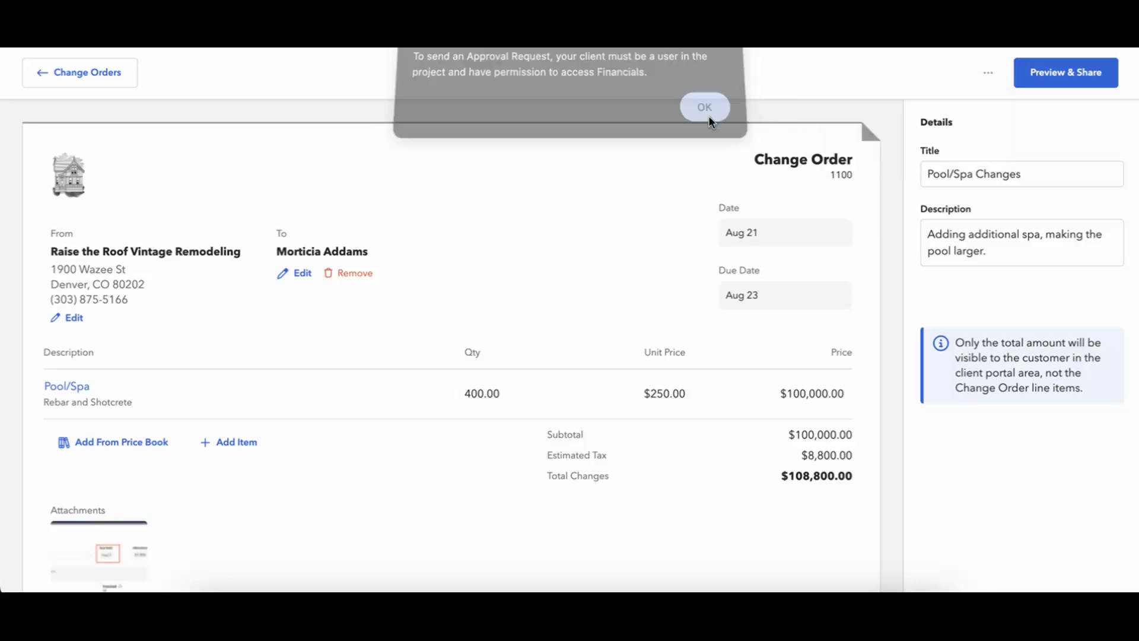
# Mark the Pool/Spa change order as approved and return to the project's change orders
pyautogui.click(989, 73)
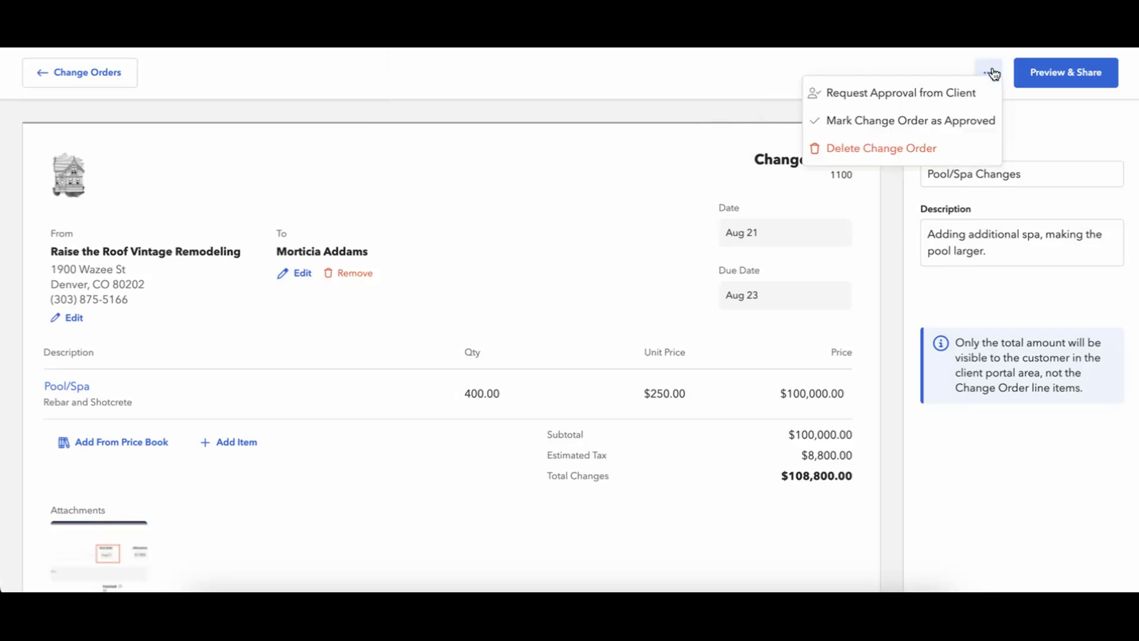
pyautogui.click(943, 124)
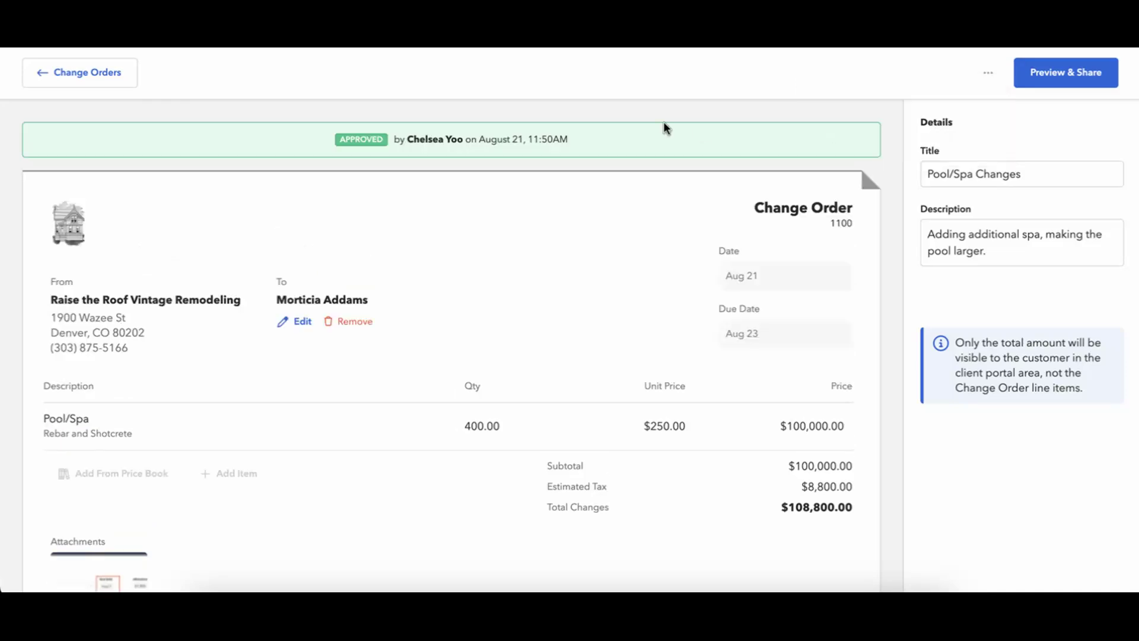
pyautogui.click(123, 74)
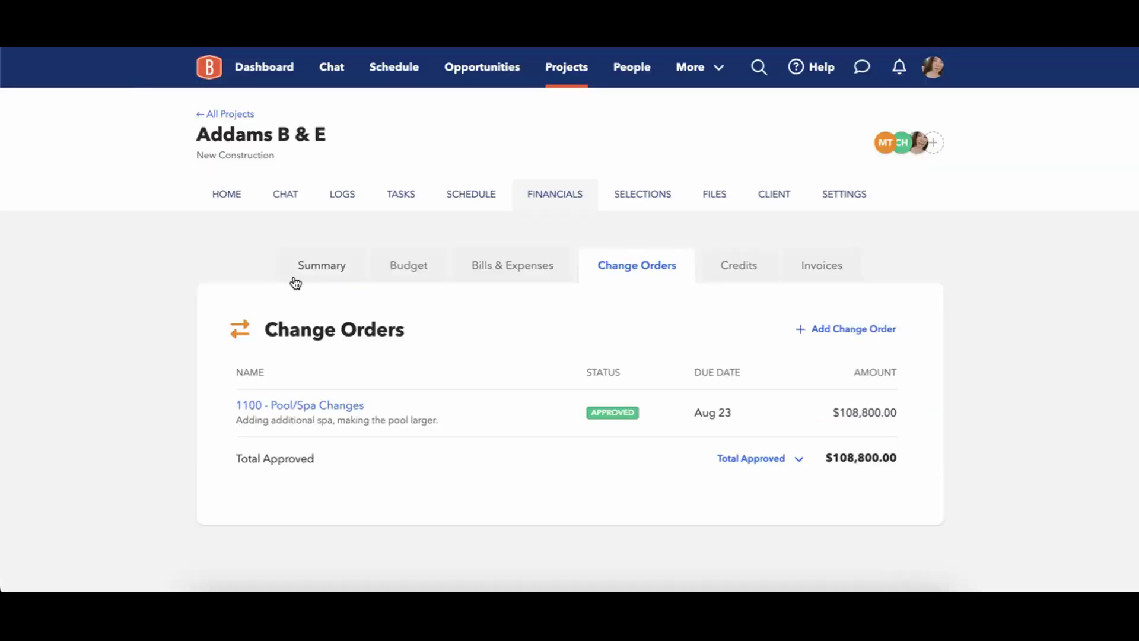
# Check how the approved change order figures in the project's financial summary and the change orders list
pyautogui.click(320, 276)
pyautogui.scroll(-5, 549, 374)
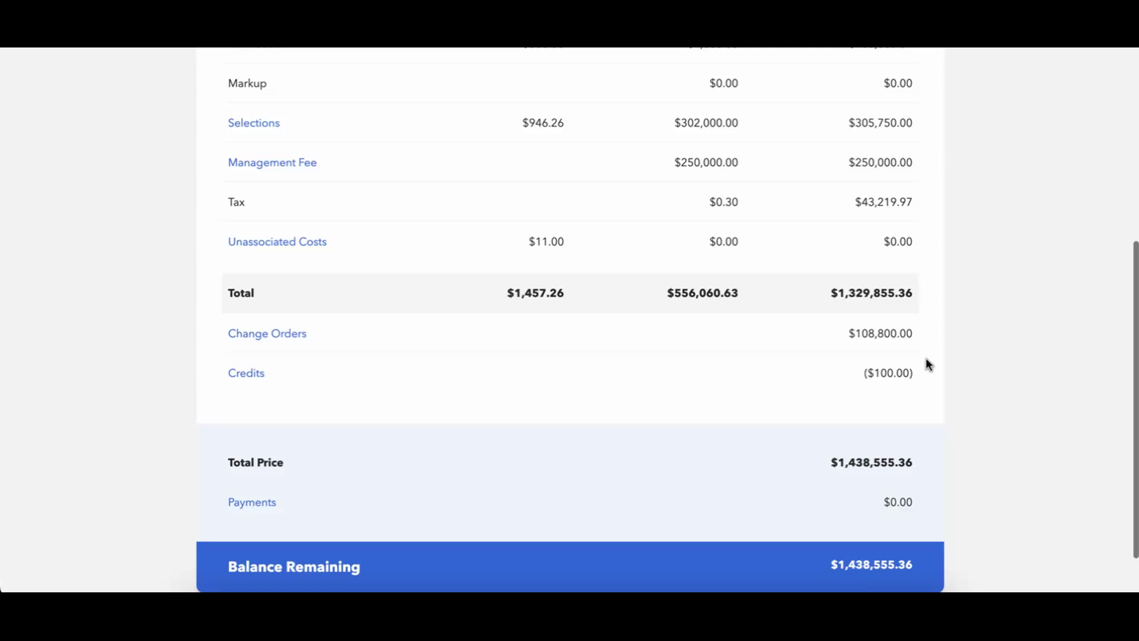
pyautogui.scroll(10, 858, 327)
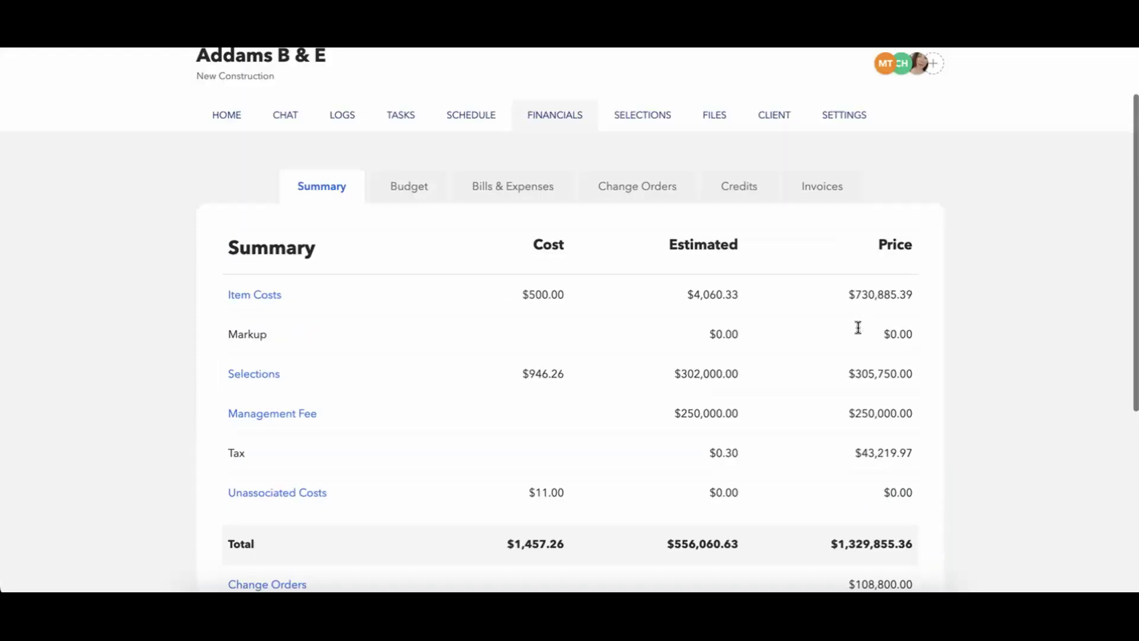
pyautogui.click(621, 279)
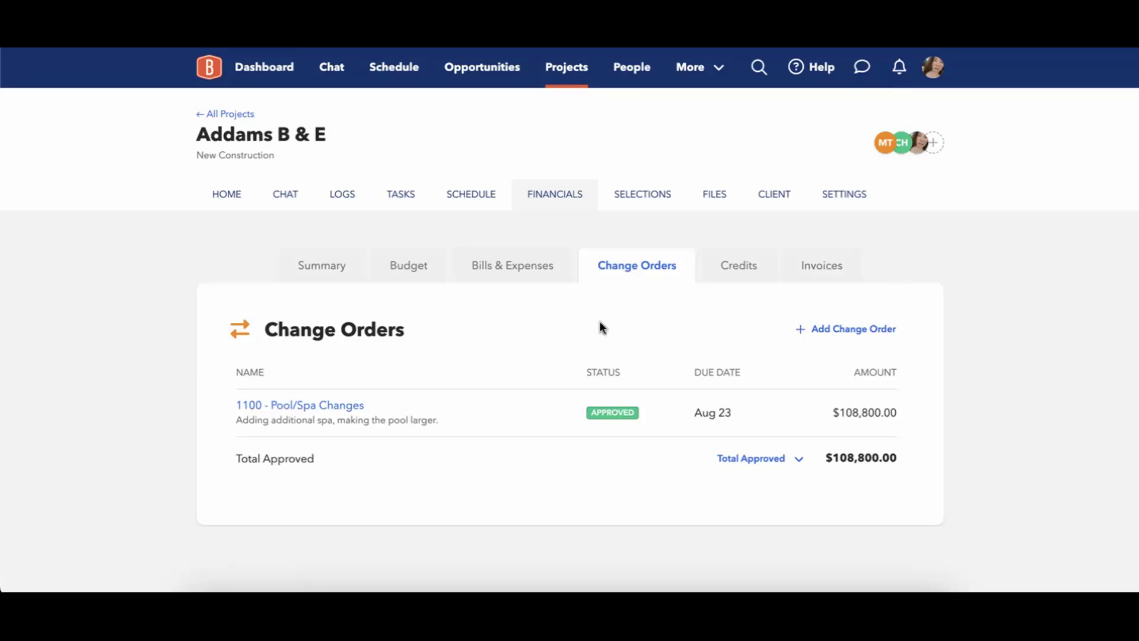
pyautogui.click(302, 267)
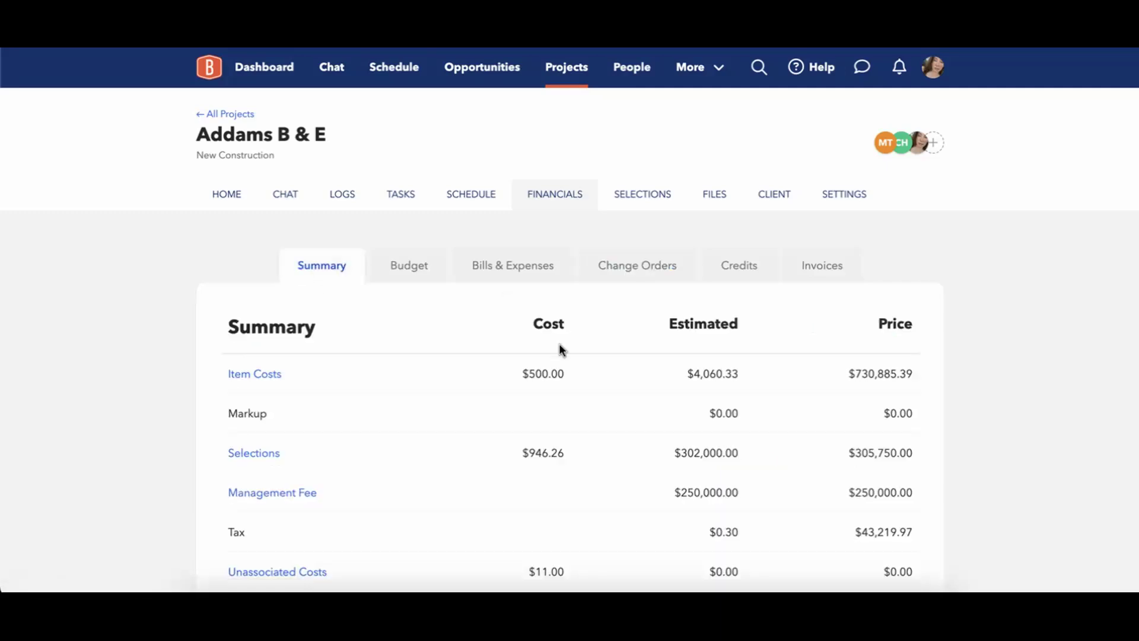
# Open draft invoice 1090 from the project's invoices
pyautogui.click(805, 276)
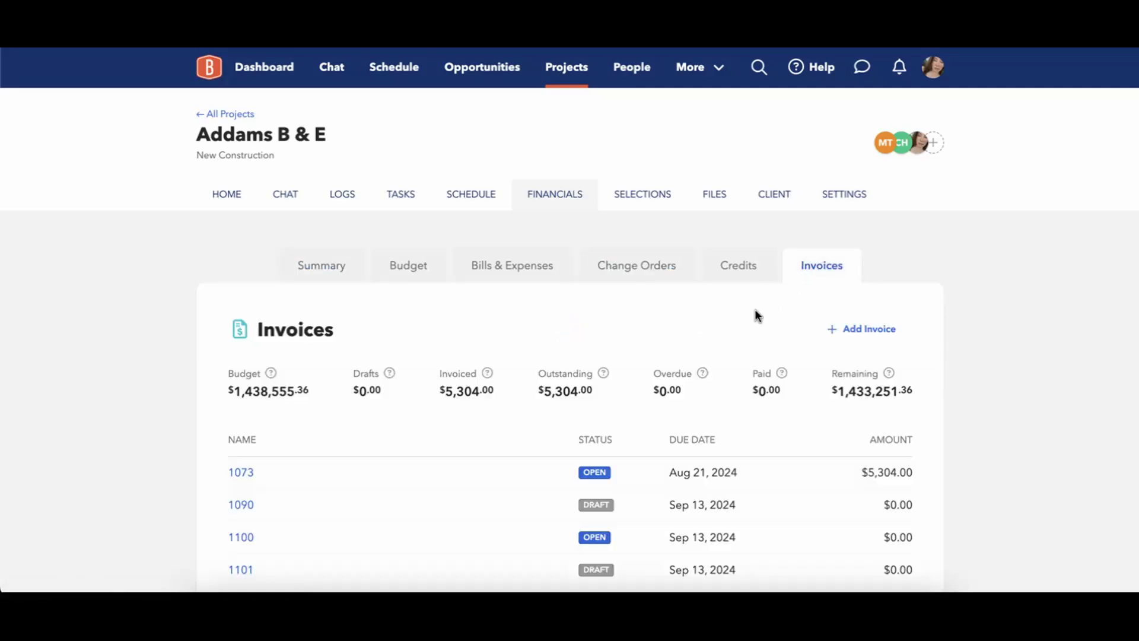
pyautogui.scroll(-3, 755, 315)
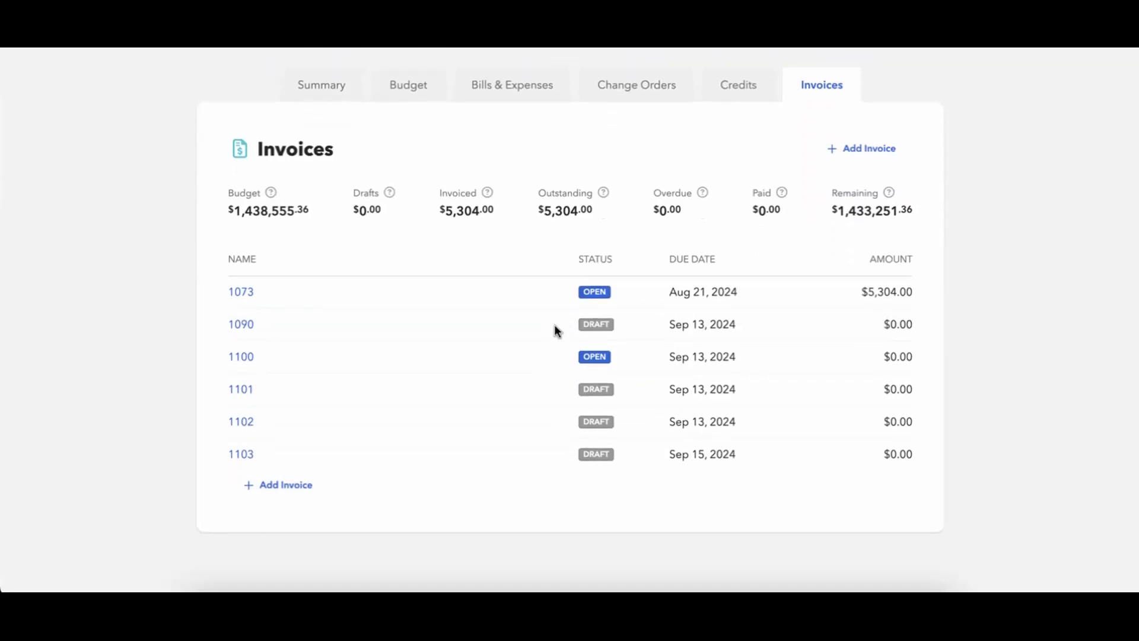
pyautogui.click(244, 326)
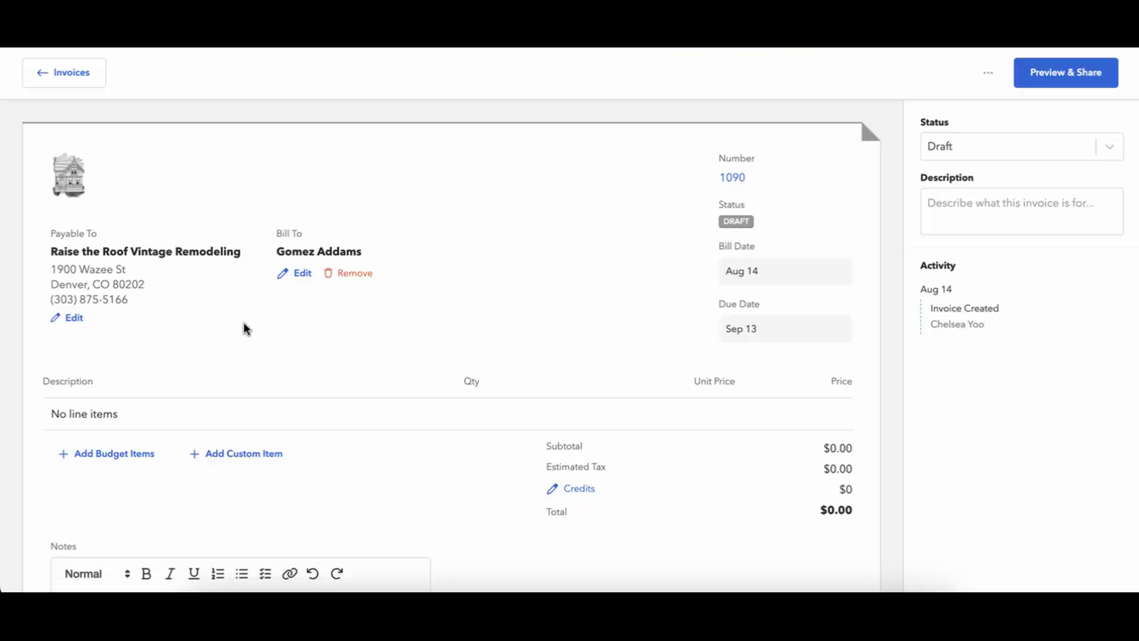
# Look through the budget line items that can be added to the invoice without adding any
pyautogui.click(138, 455)
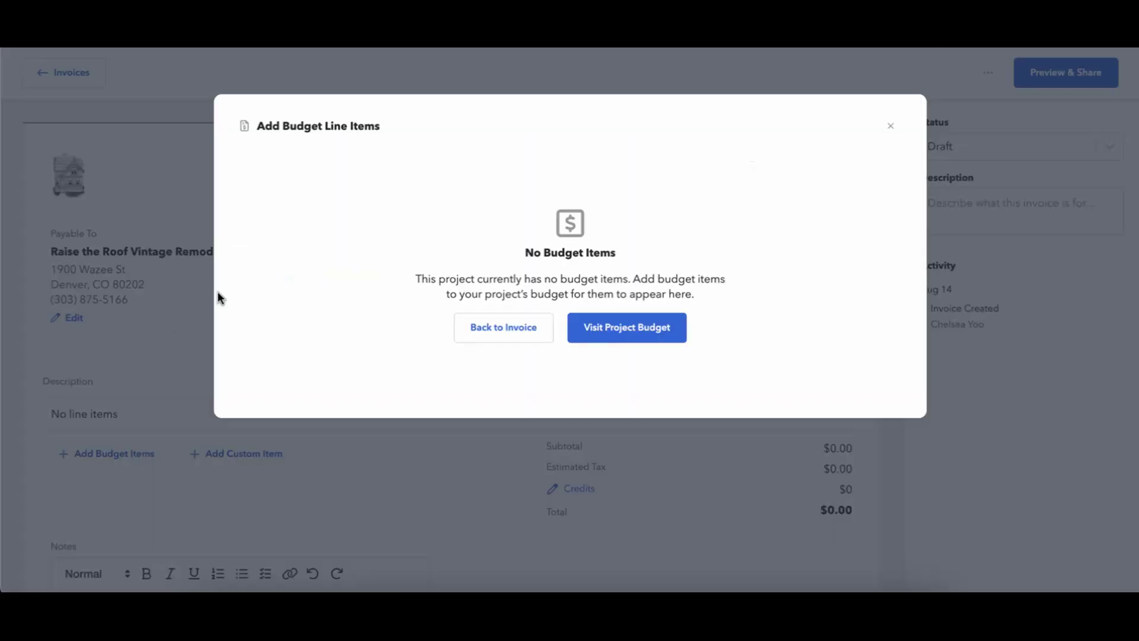
pyautogui.scroll(-8, 232, 311)
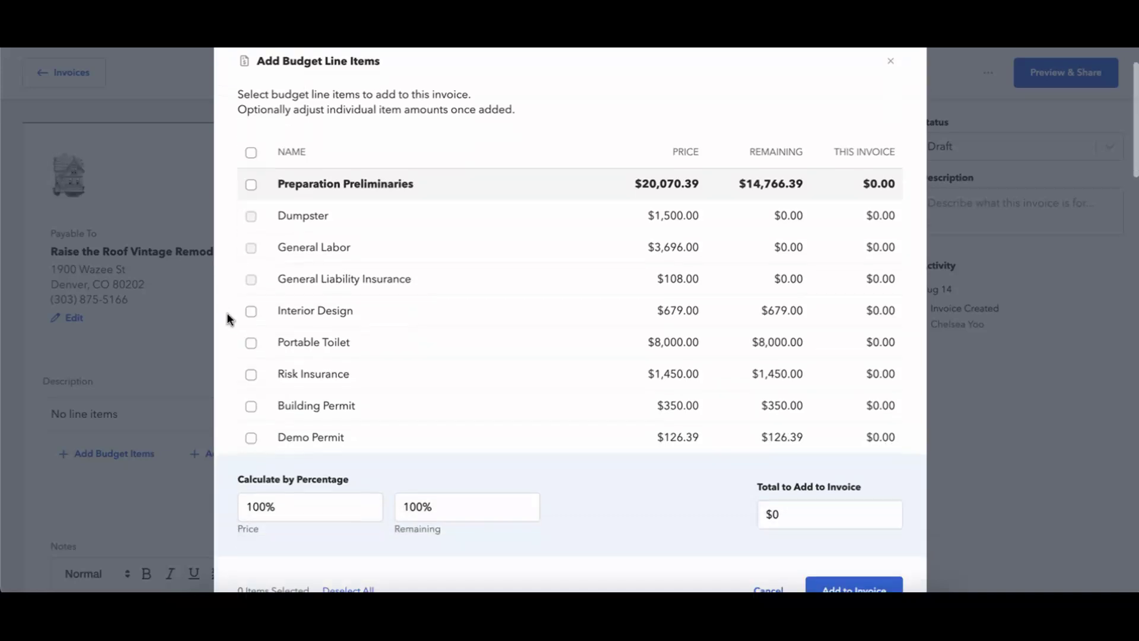
pyautogui.scroll(5, 227, 312)
pyautogui.scroll(-3, 317, 313)
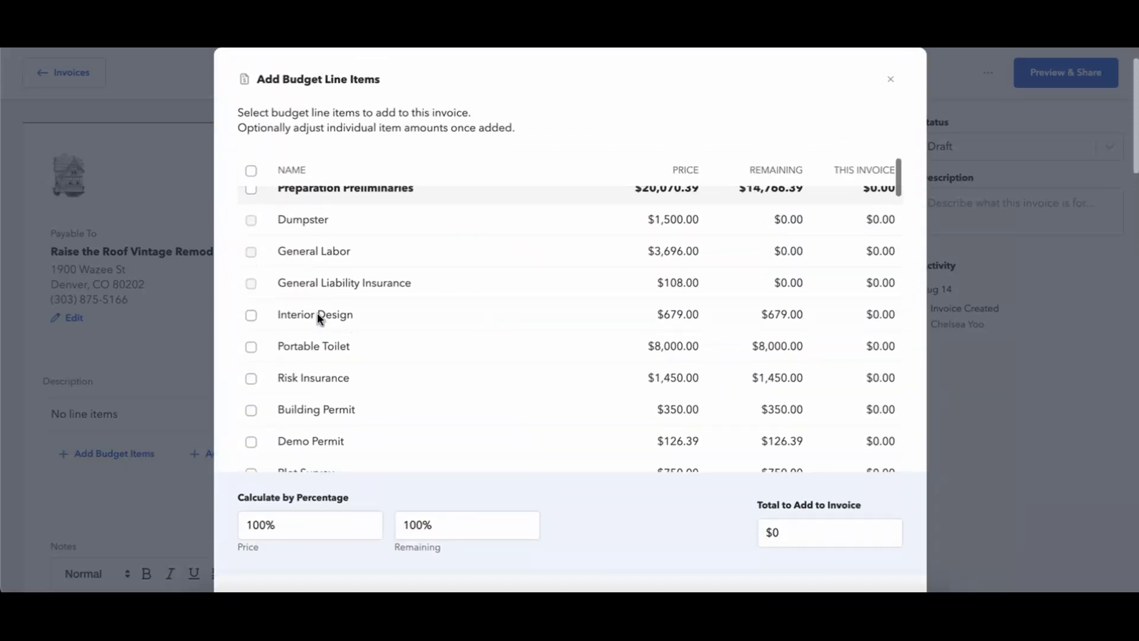
pyautogui.scroll(3, 317, 312)
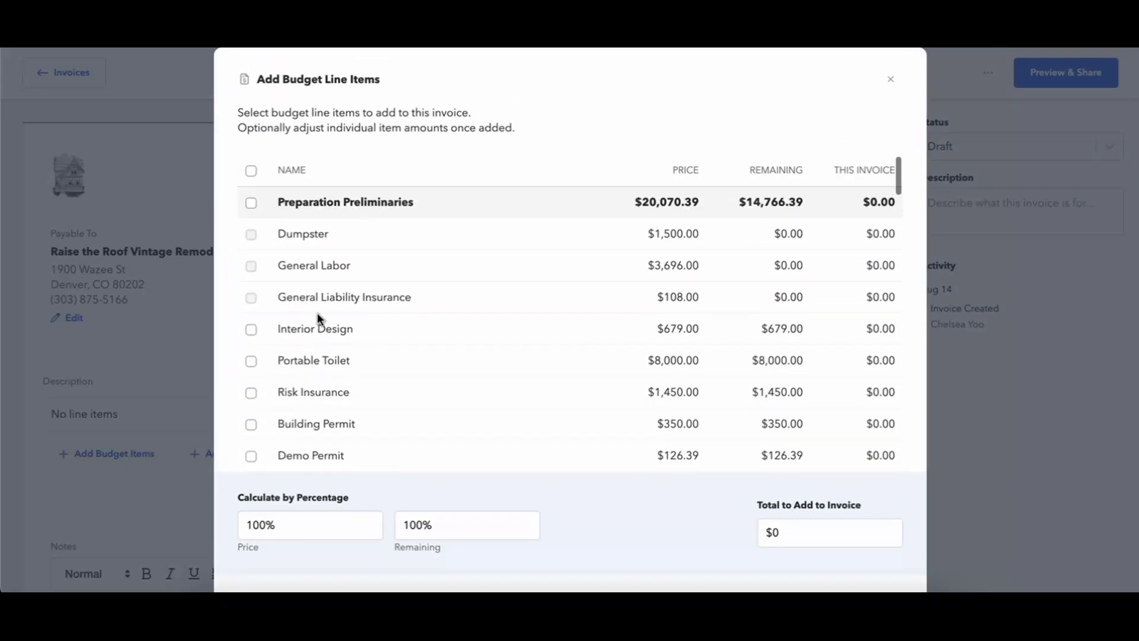
pyautogui.click(890, 80)
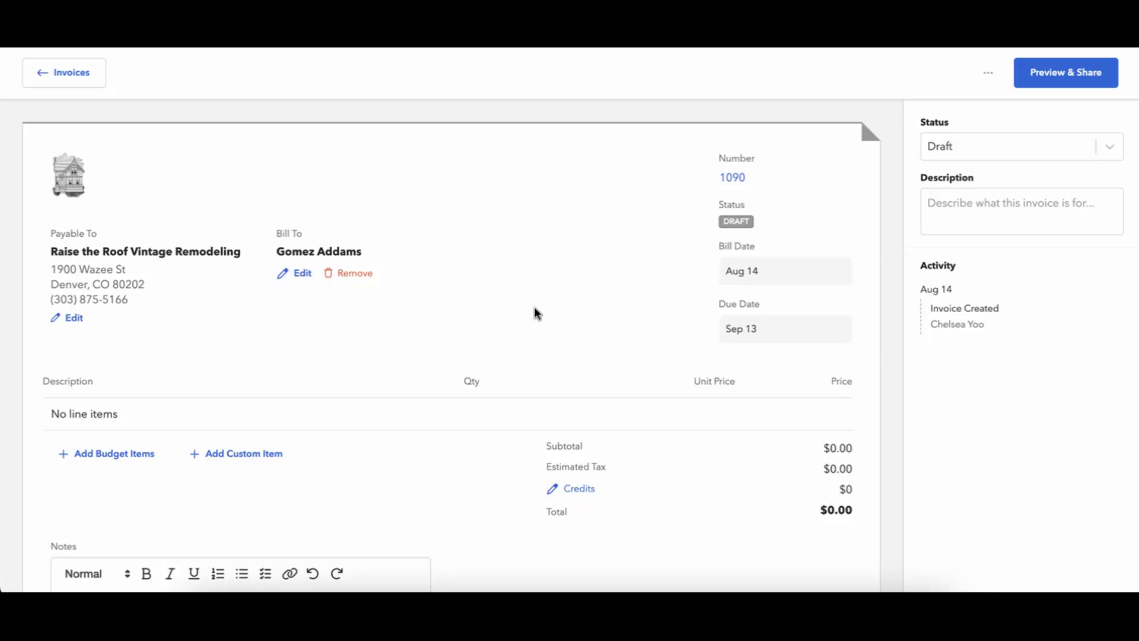
# Start a custom invoice line item named "Change Order 1100 - Pool / Spa updates"
pyautogui.click(232, 455)
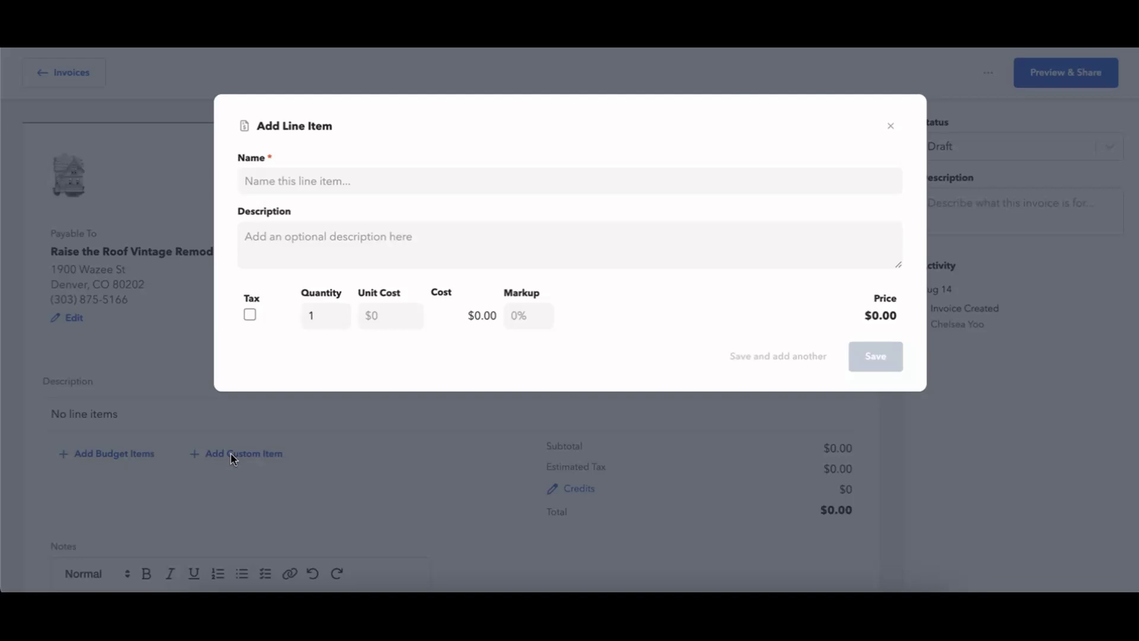
pyautogui.click(334, 181)
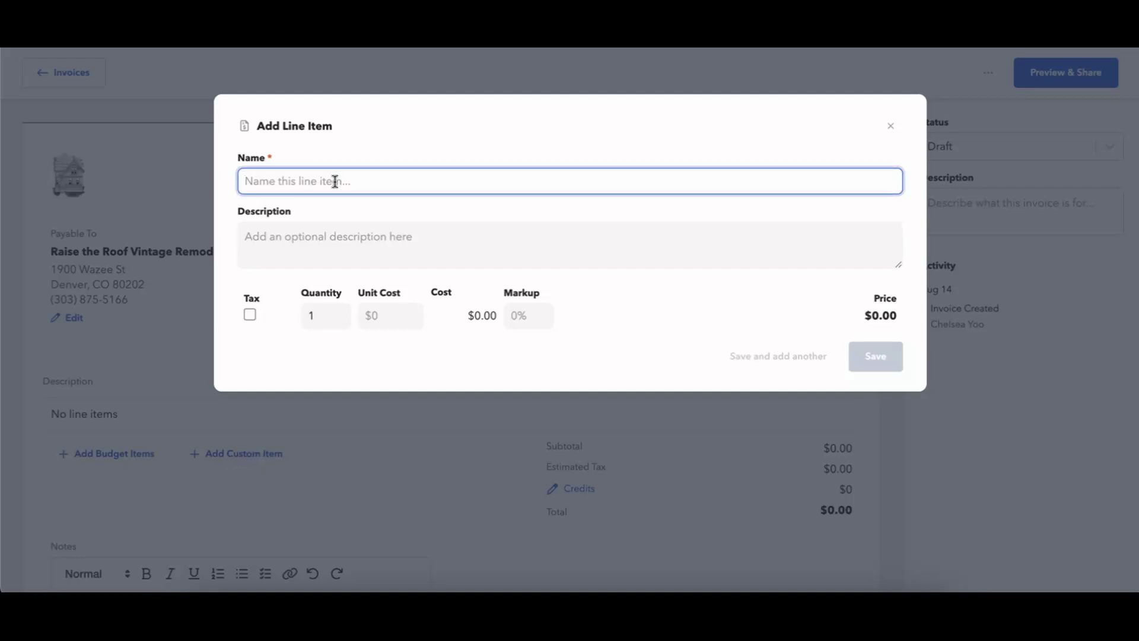
pyautogui.write('Change ')
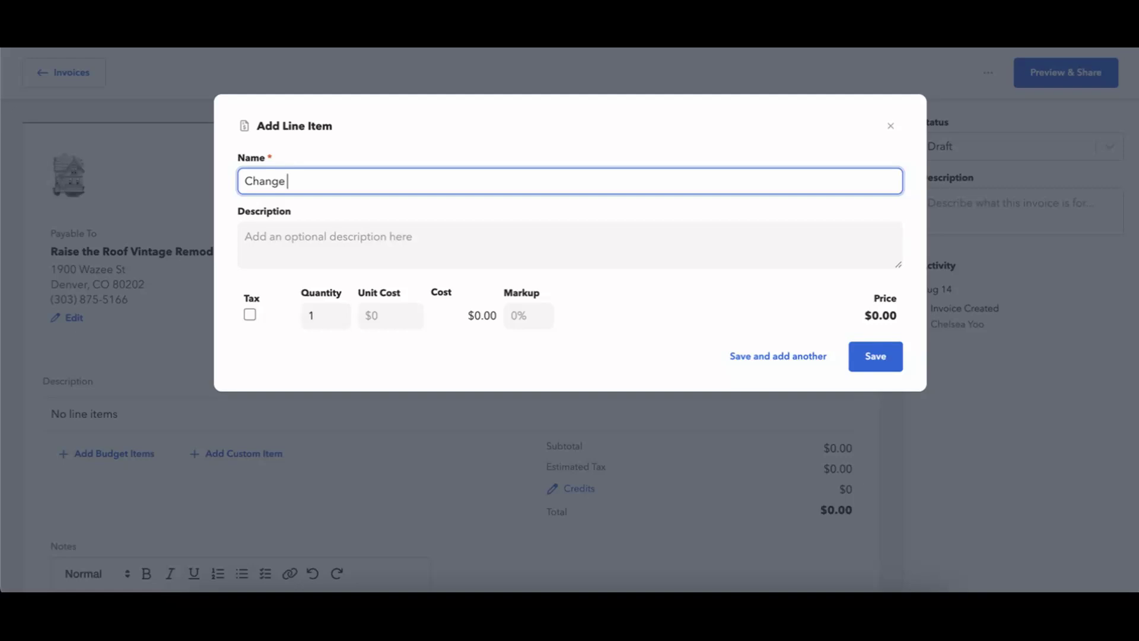
pyautogui.write('Order 101')
pyautogui.press('BackSpace')
pyautogui.press('BackSpace')
pyautogui.write('1100')
pyautogui.press('BackSpace')
pyautogui.press('BackSpace')
pyautogui.press('BackSpace')
pyautogui.write('00 - Pool / Spa ')
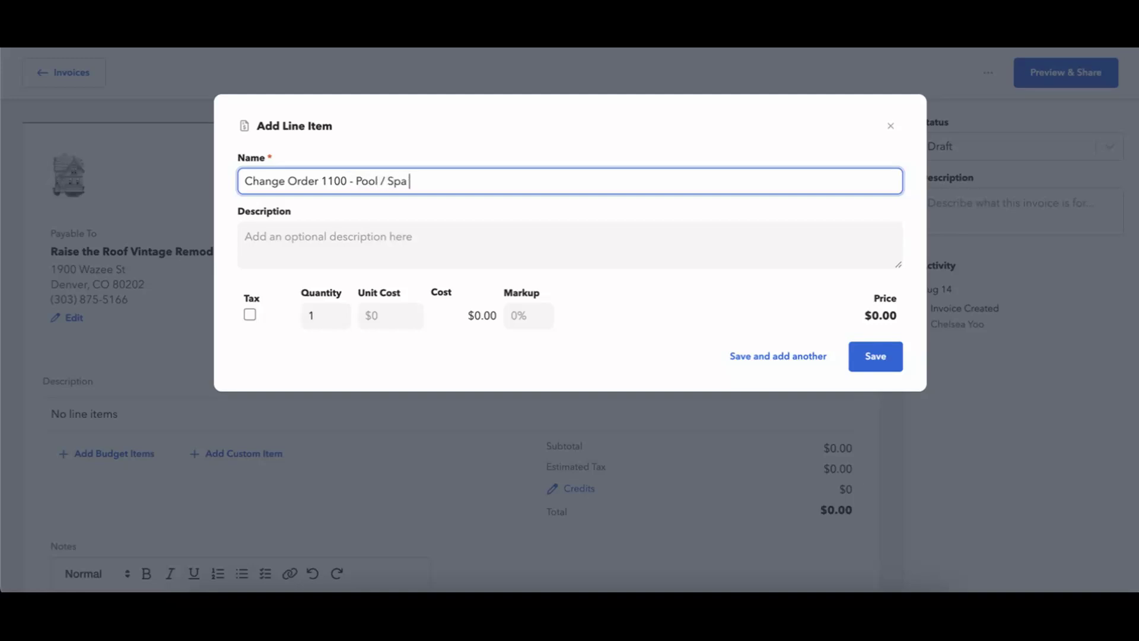
pyautogui.write('updates')
# Give the line item the description "making pool and spa larger - approved change order"
pyautogui.click(287, 244)
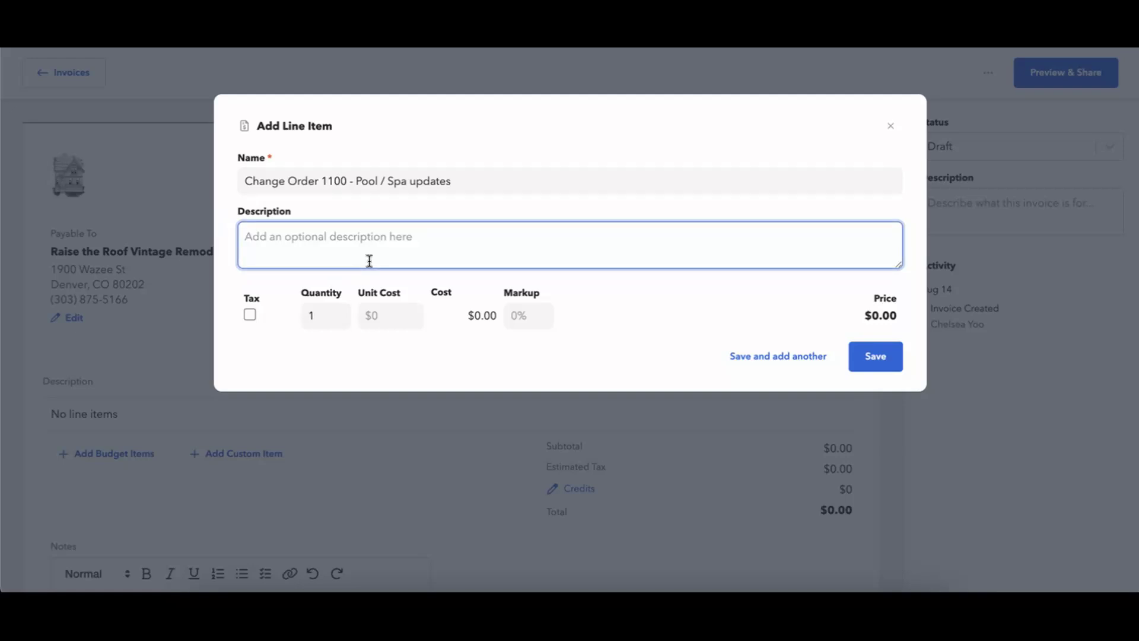
pyautogui.write('making')
pyautogui.press('BackSpace')
pyautogui.press('BackSpace')
pyautogui.press('BackSpace')
pyautogui.write('ing pool and spa ')
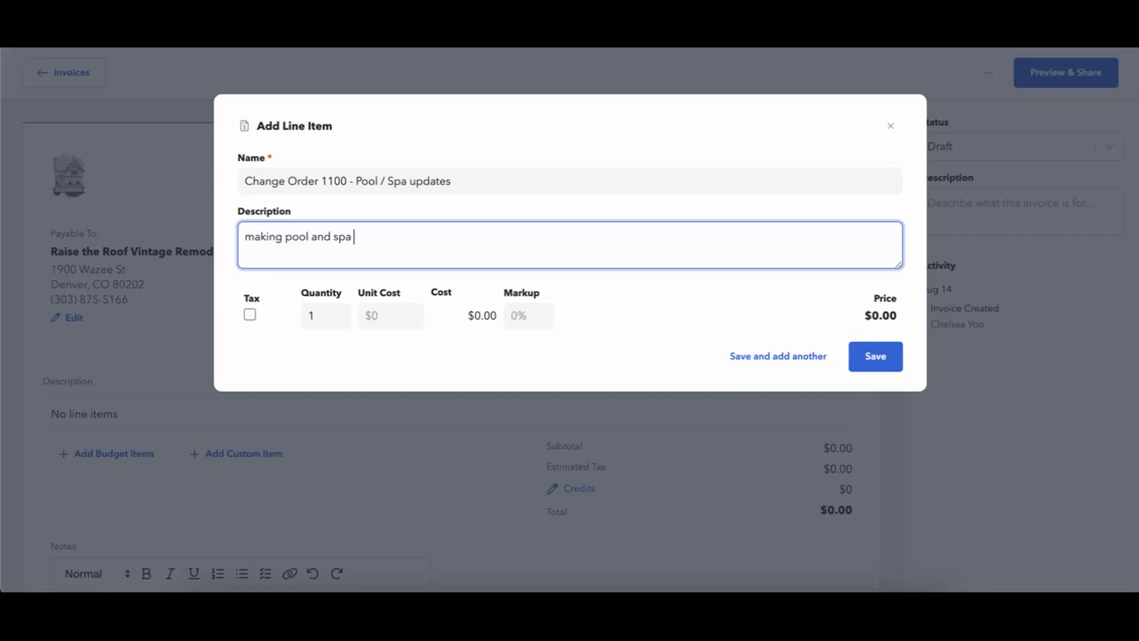
pyautogui.write('larger - approved.')
pyautogui.press('BackSpace')
pyautogui.press('BackSpace')
pyautogui.write('change order')
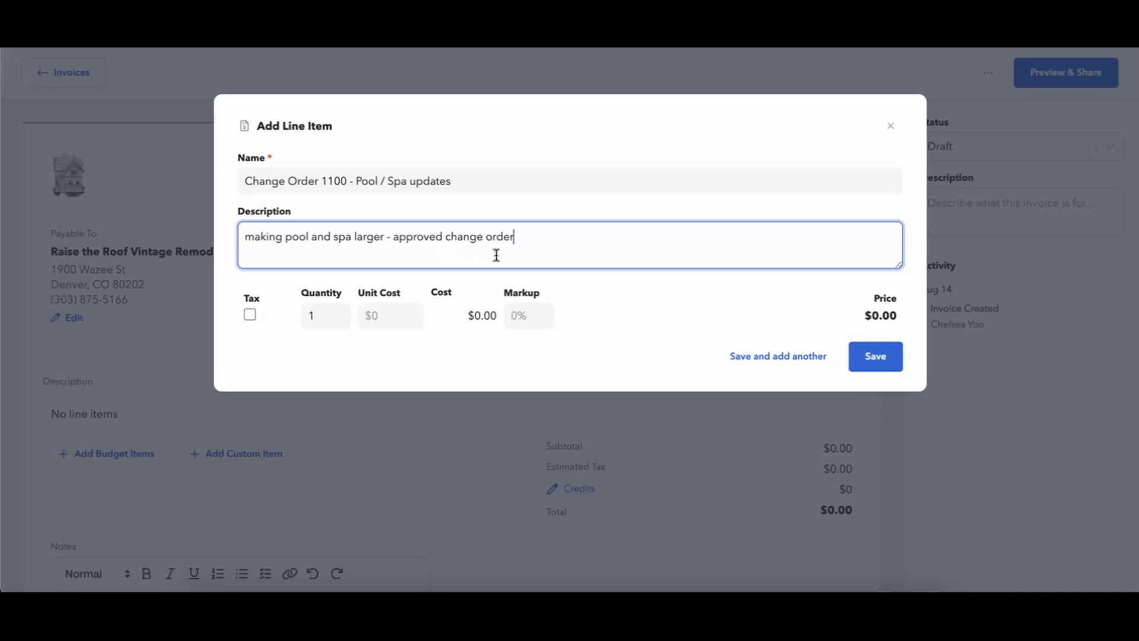
# Set the line item's unit cost to $100,000 and make it taxable
pyautogui.click(379, 323)
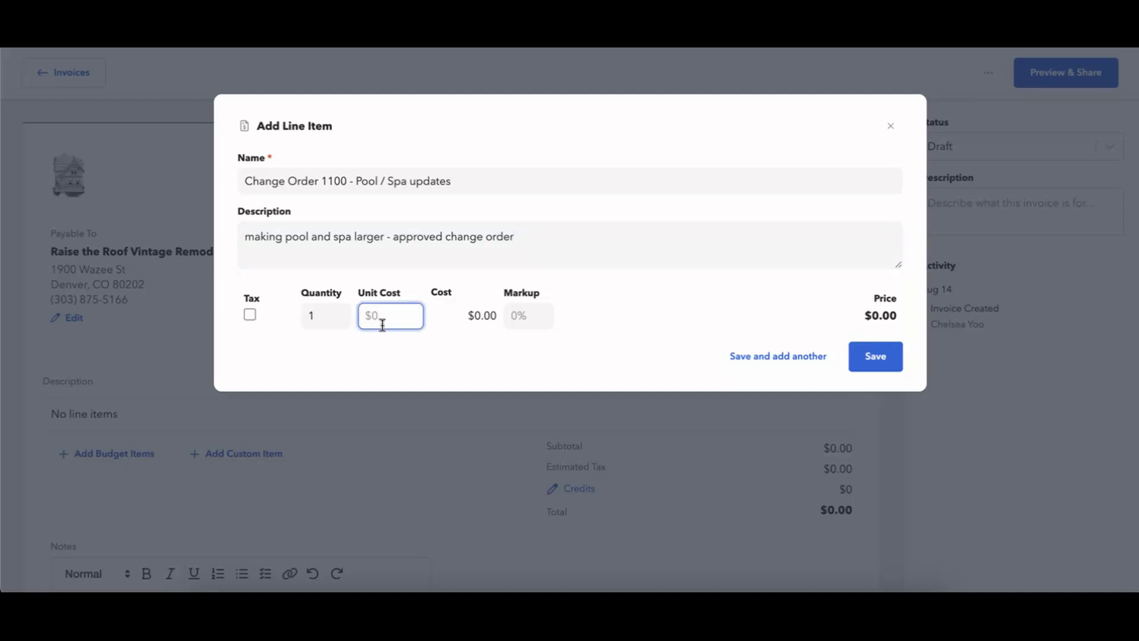
pyautogui.write('100,000')
pyautogui.click(250, 315)
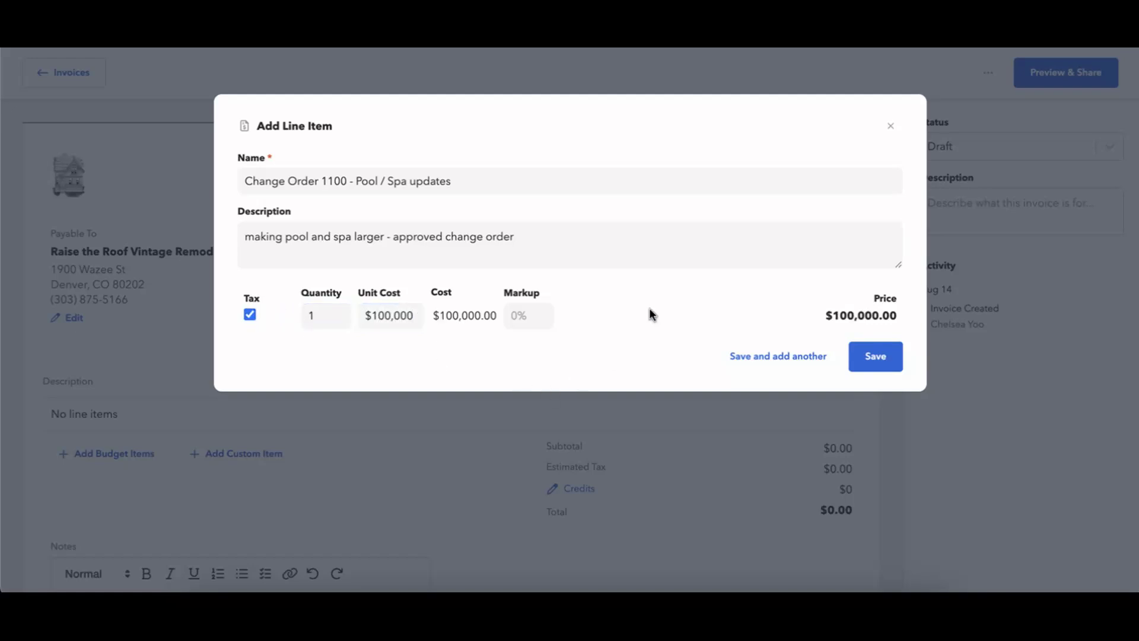
# Save the custom line item to the invoice and check the resulting line items and totals
pyautogui.click(873, 359)
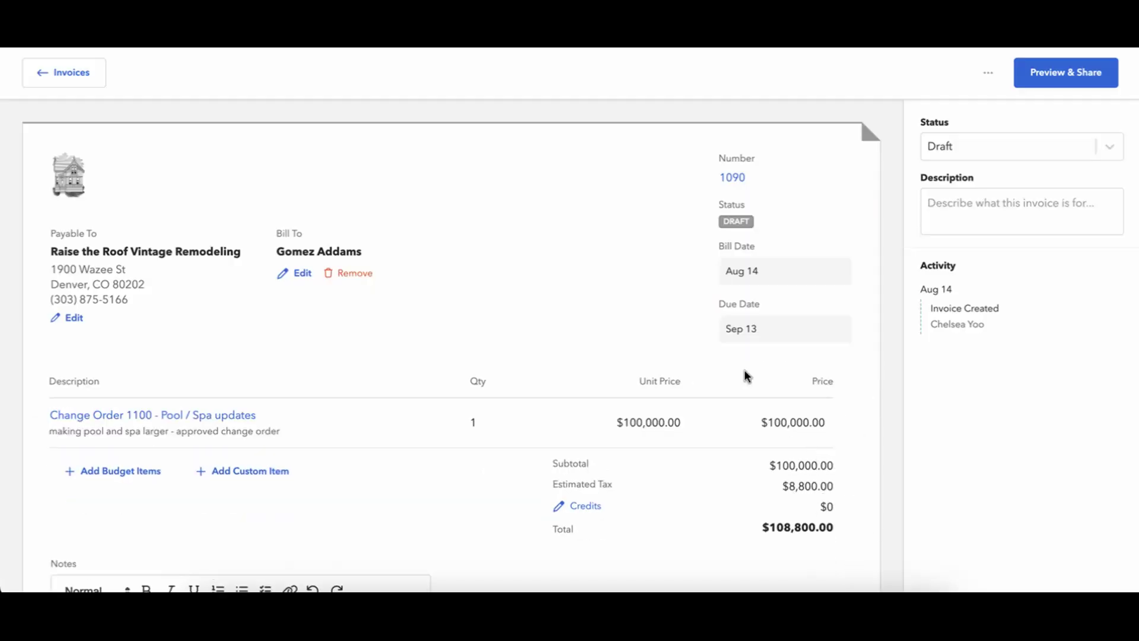
pyautogui.scroll(-5, 824, 549)
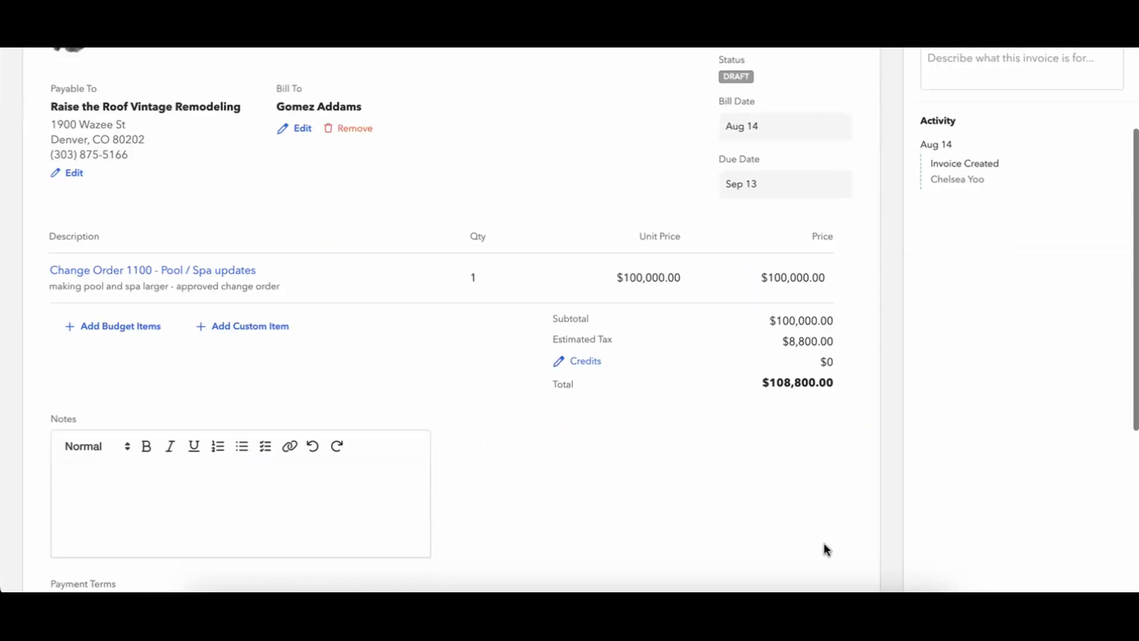
pyautogui.scroll(5, 827, 549)
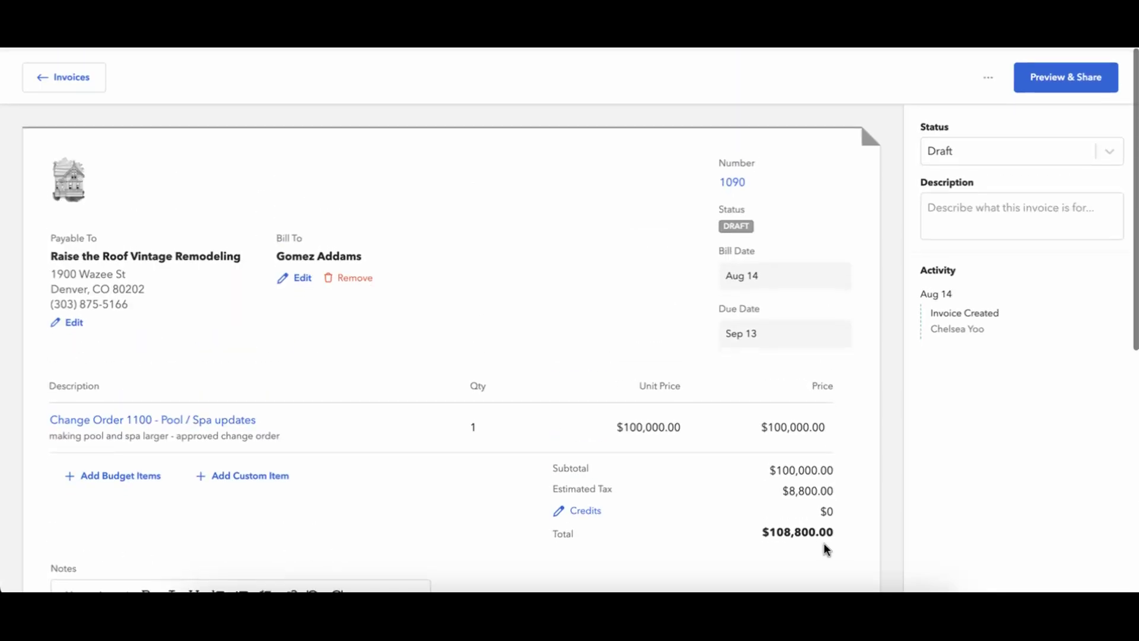
# Give the invoice the description "Change Order 1100 - pool/spa"
pyautogui.click(943, 202)
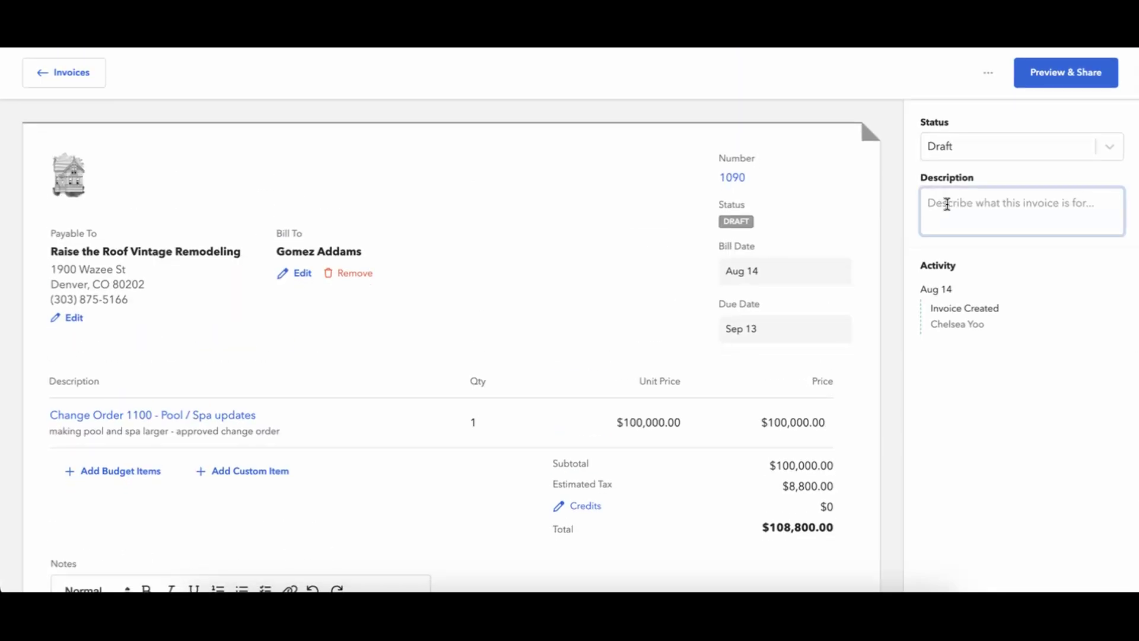
pyautogui.write('Change Ord')
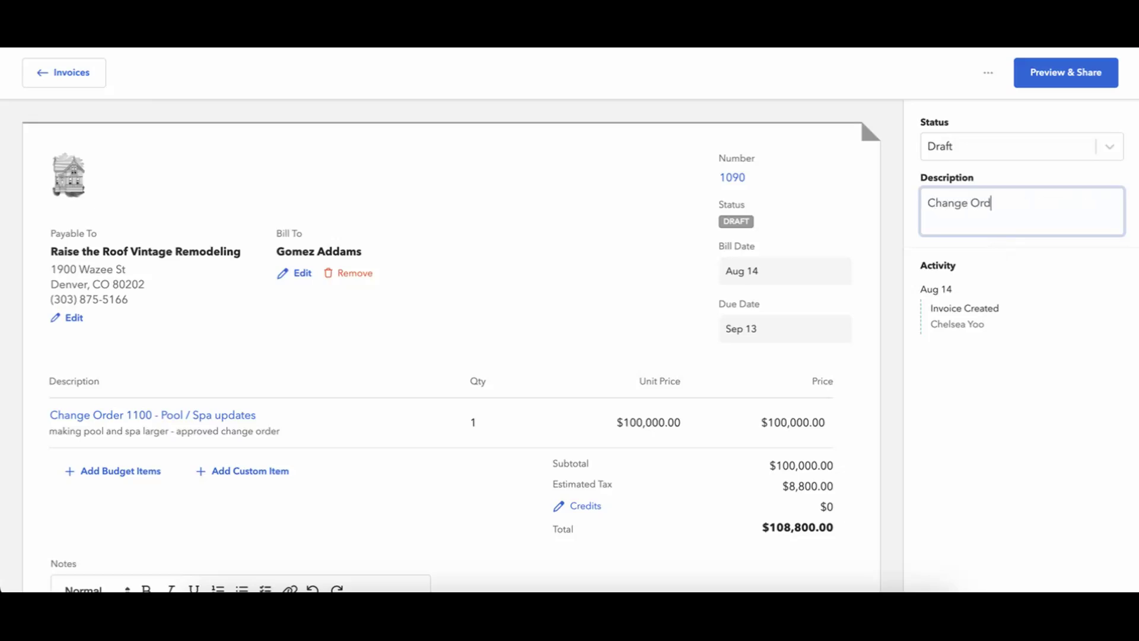
pyautogui.write('er 1100 - pool/spa')
pyautogui.click(1104, 348)
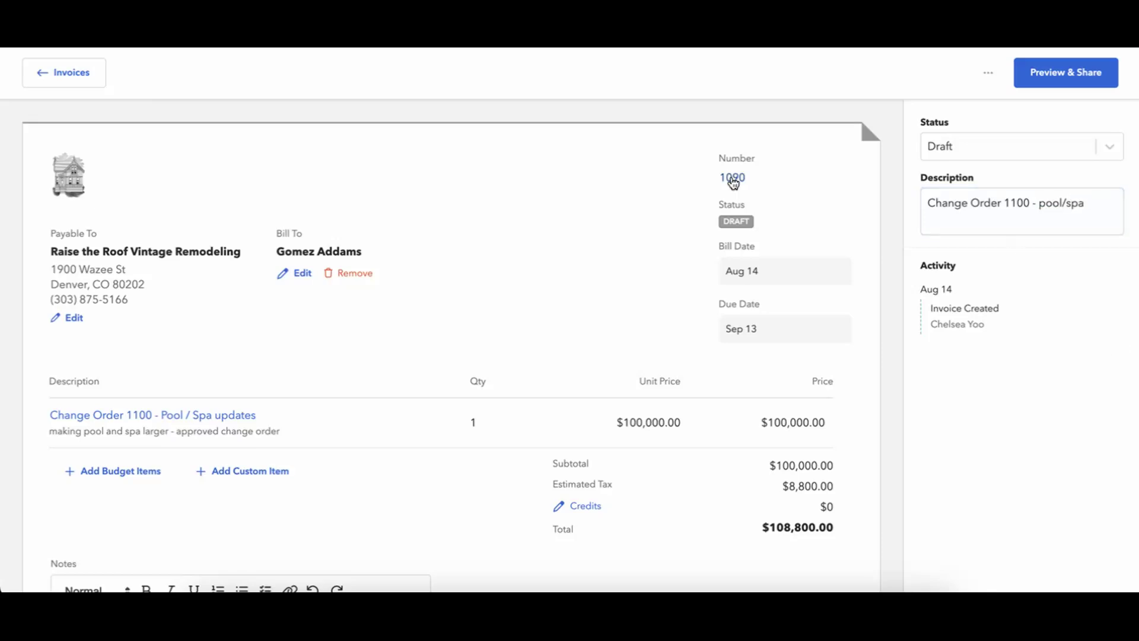
# Return to the project's invoice list to check the draft invoice, and view the project's change orders
pyautogui.click(81, 87)
pyautogui.scroll(-3, 451, 333)
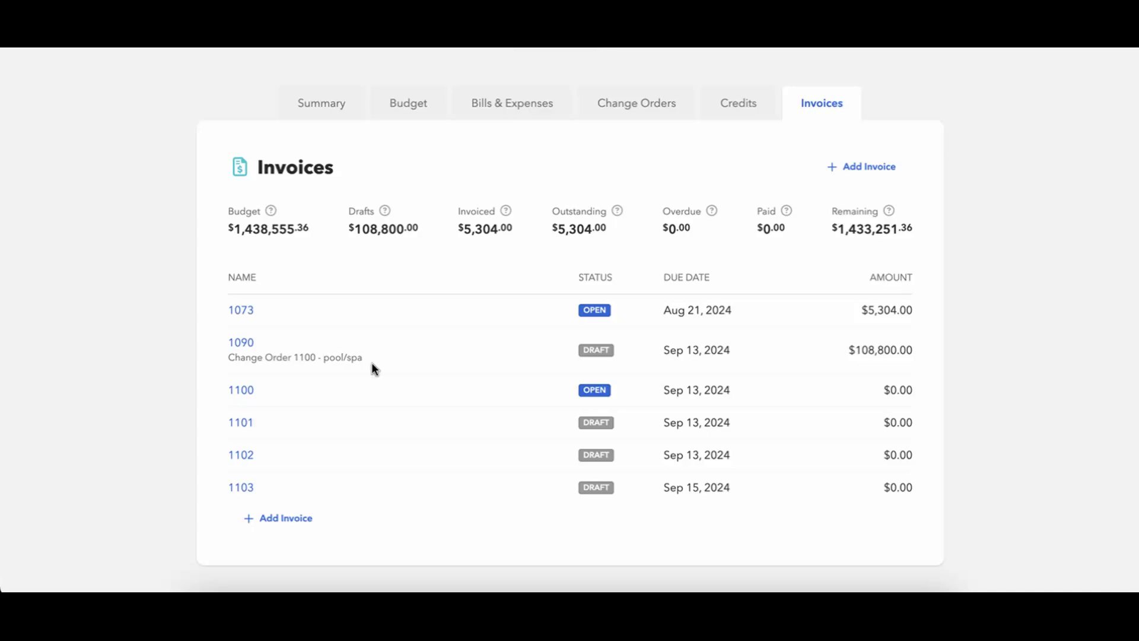
pyautogui.click(638, 105)
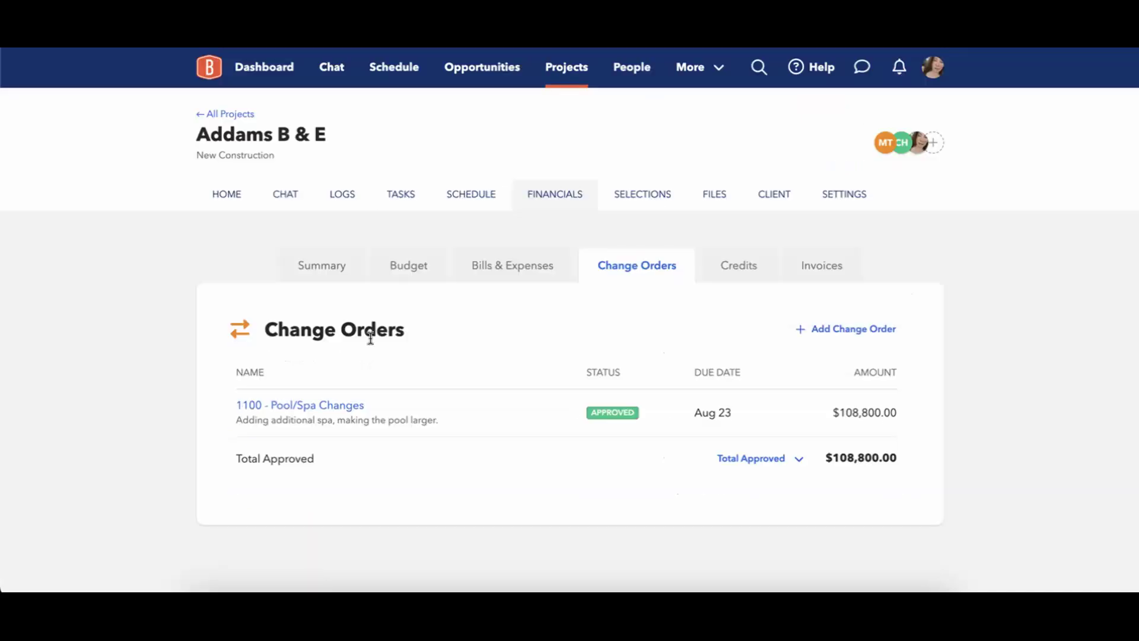